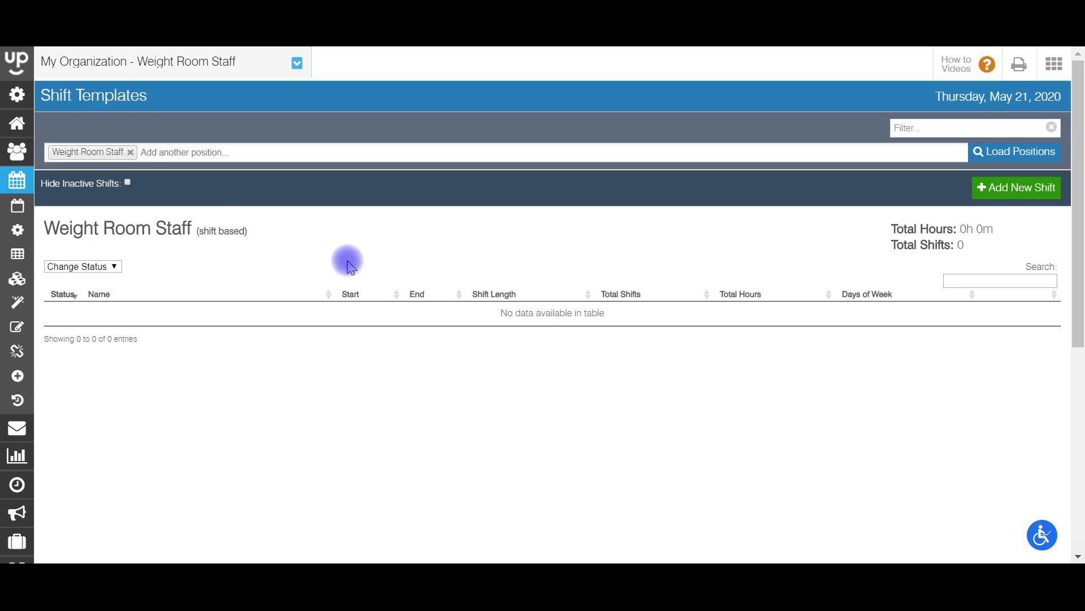
{"action": "mouse_move", "coordinate": [3, 227]}
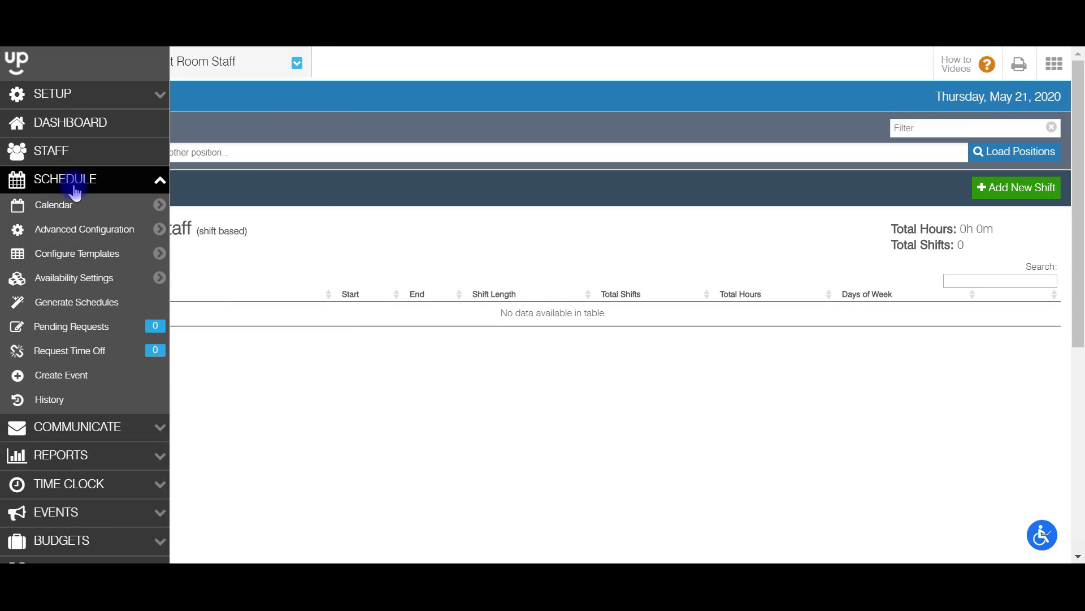
{"action": "mouse_move", "coordinate": [81, 255]}
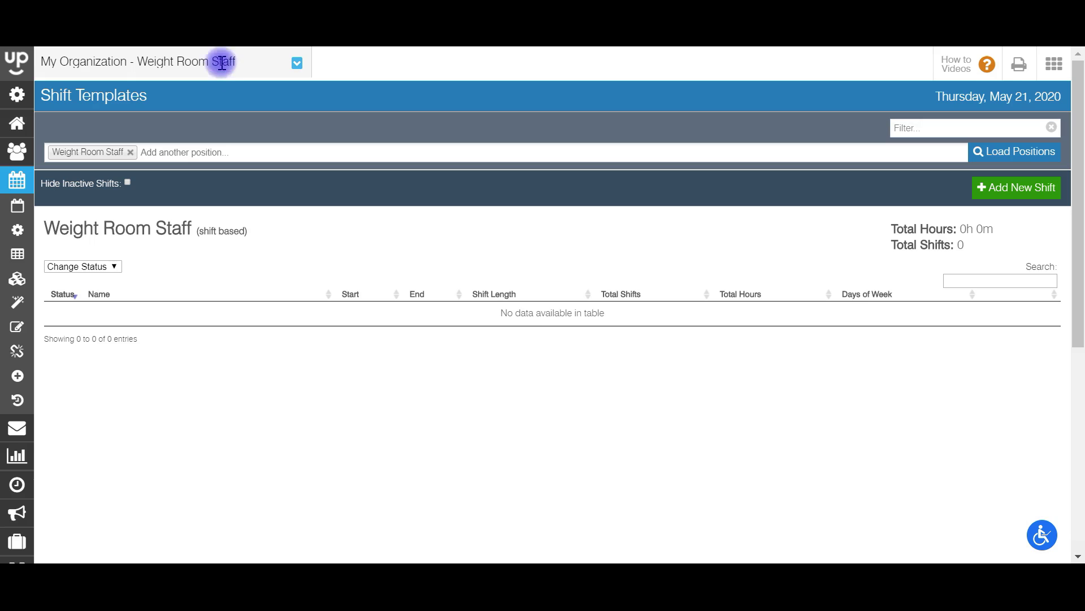
Load the Equipment Staff shift templates alongside Weight Room Staff, and remove that position again and reload
{"action": "left_click", "coordinate": [329, 152]}
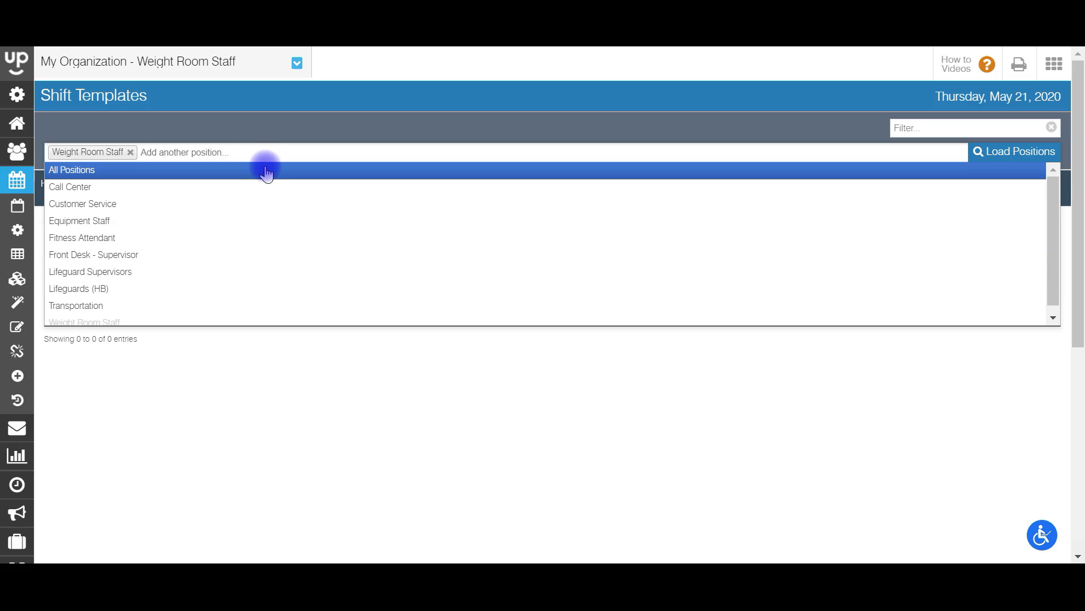
{"action": "left_click", "coordinate": [266, 219]}
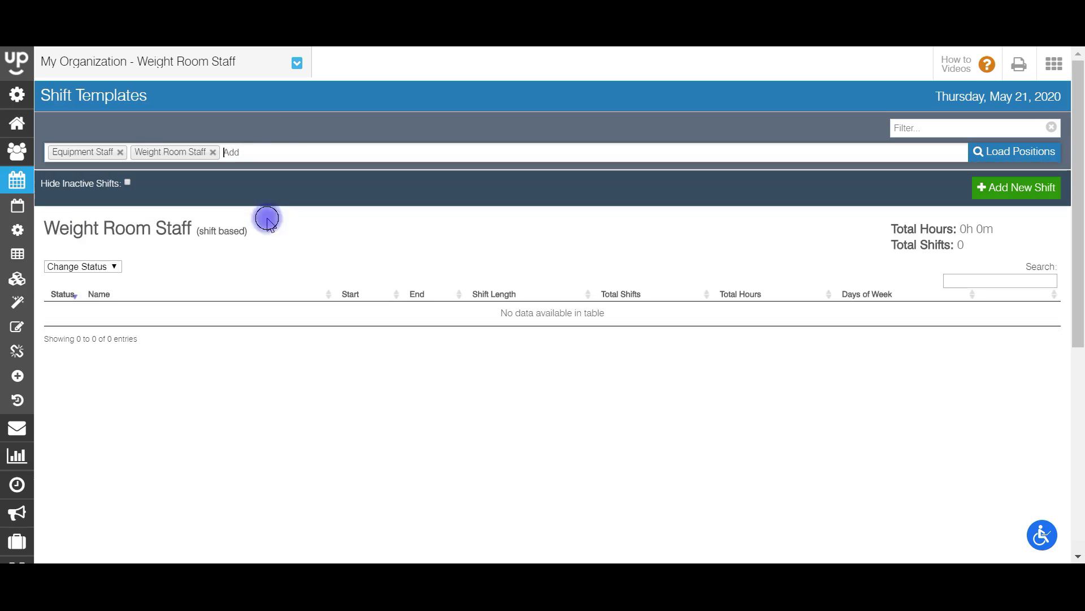
{"action": "left_click", "coordinate": [1018, 148]}
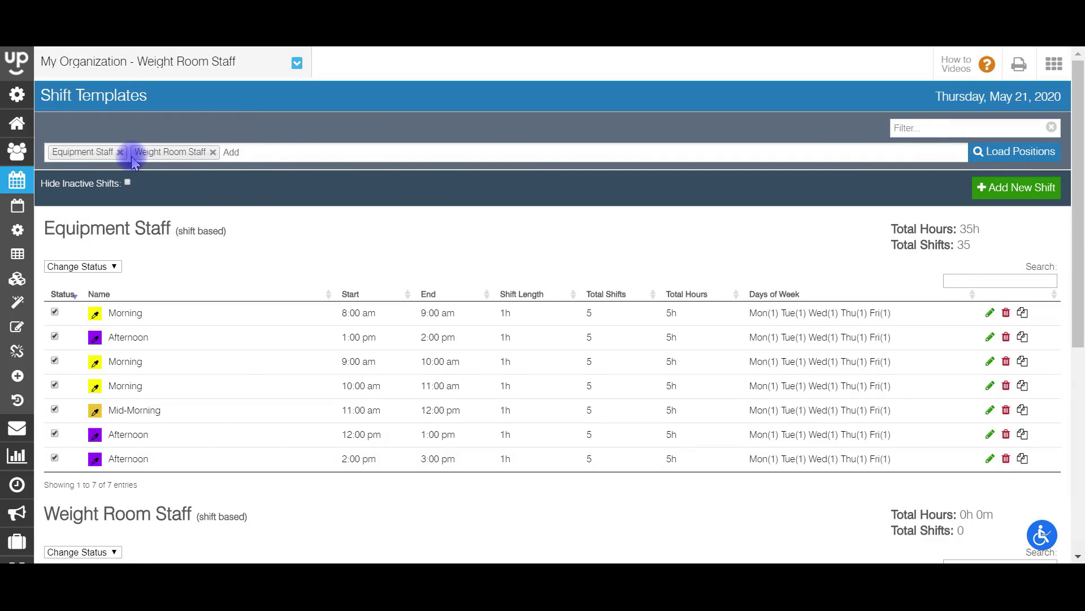
{"action": "left_click", "coordinate": [120, 152]}
{"action": "left_click", "coordinate": [1043, 152]}
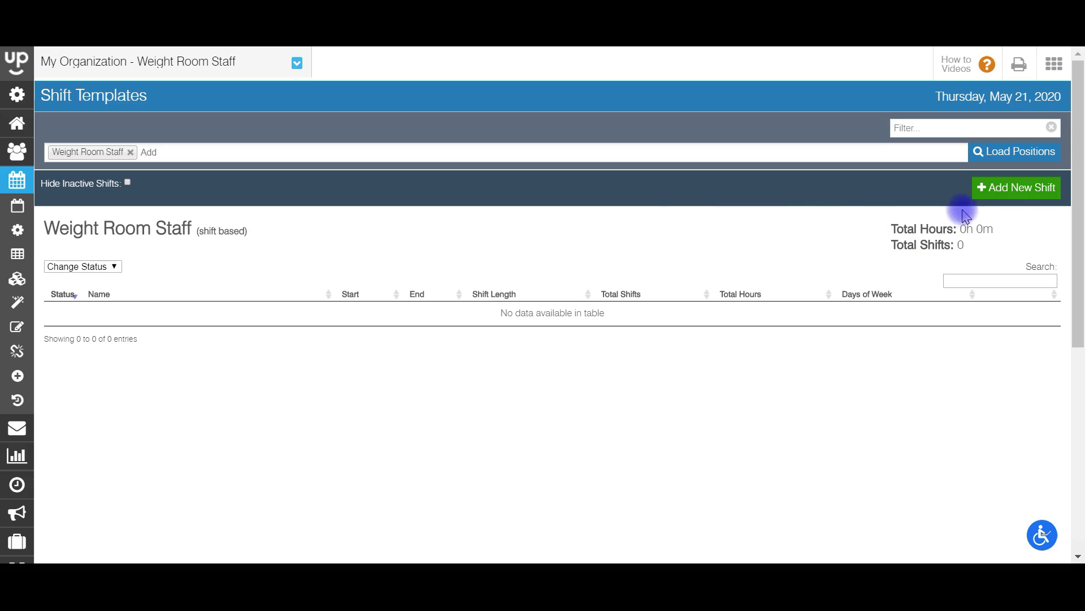
Start a new shift template and assign it to the Weight Room Staff (shift based) position
{"action": "left_click", "coordinate": [1022, 194]}
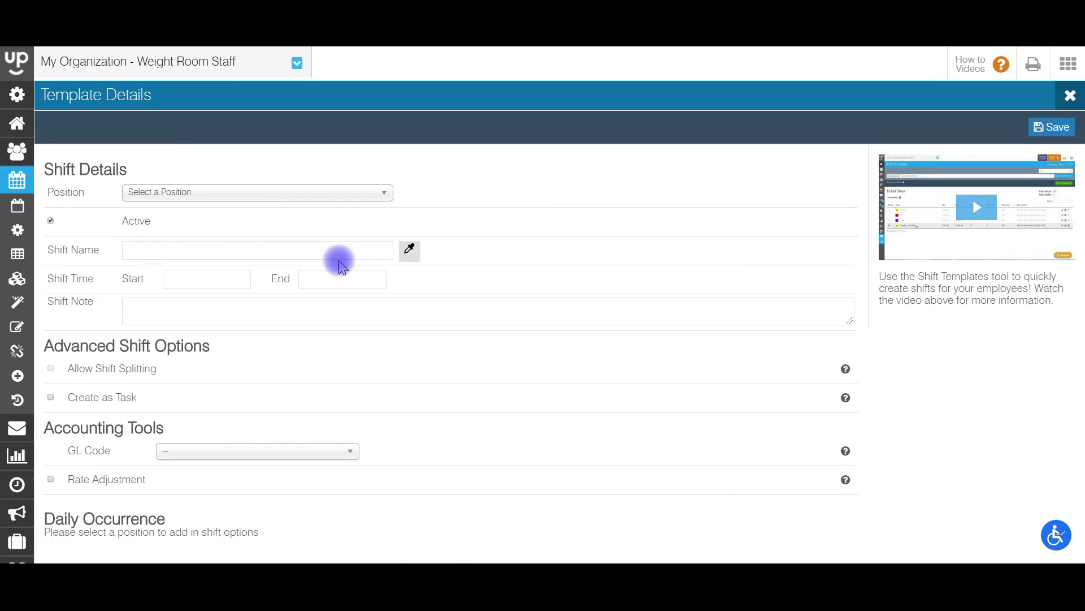
{"action": "left_click", "coordinate": [279, 193]}
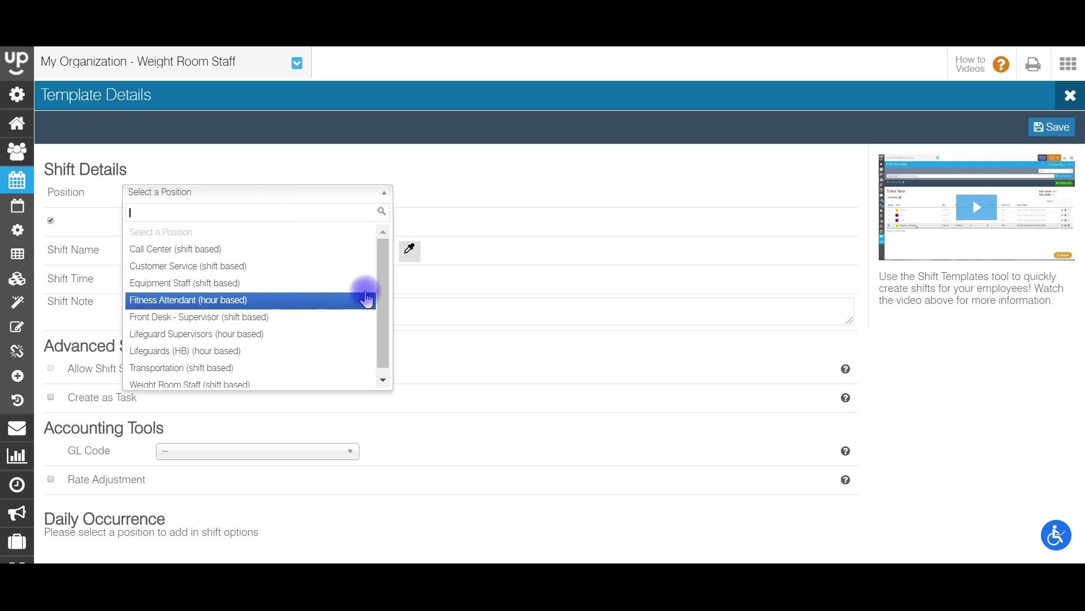
{"action": "left_click_drag", "start_coordinate": [380, 281], "coordinate": [380, 313]}
{"action": "left_click", "coordinate": [182, 377]}
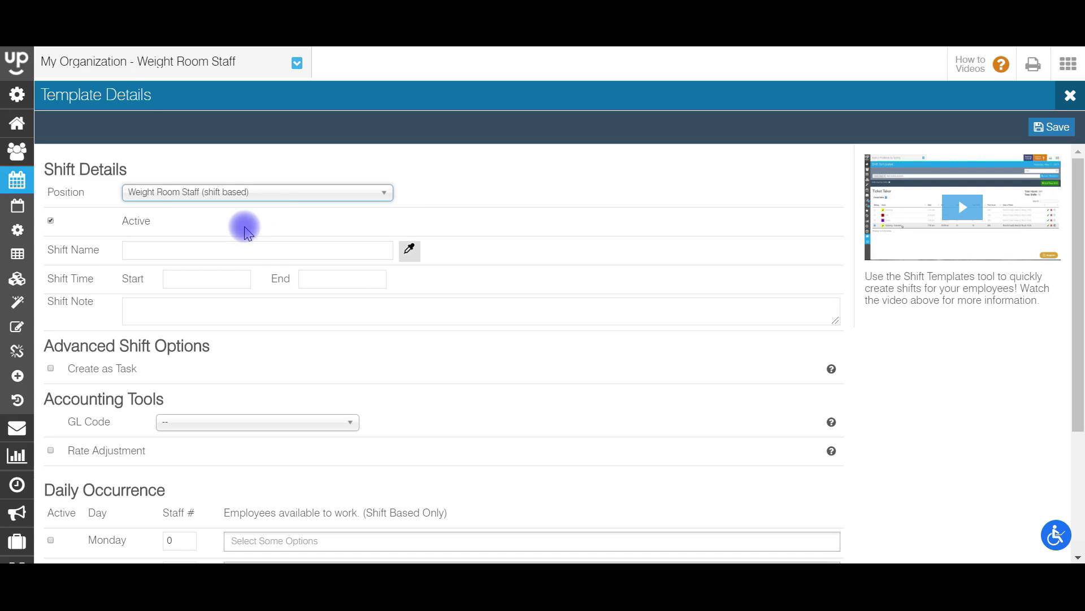
Name the shift "Morning - Smith Hall" and give it bright yellow as its colour
{"action": "left_click", "coordinate": [233, 249]}
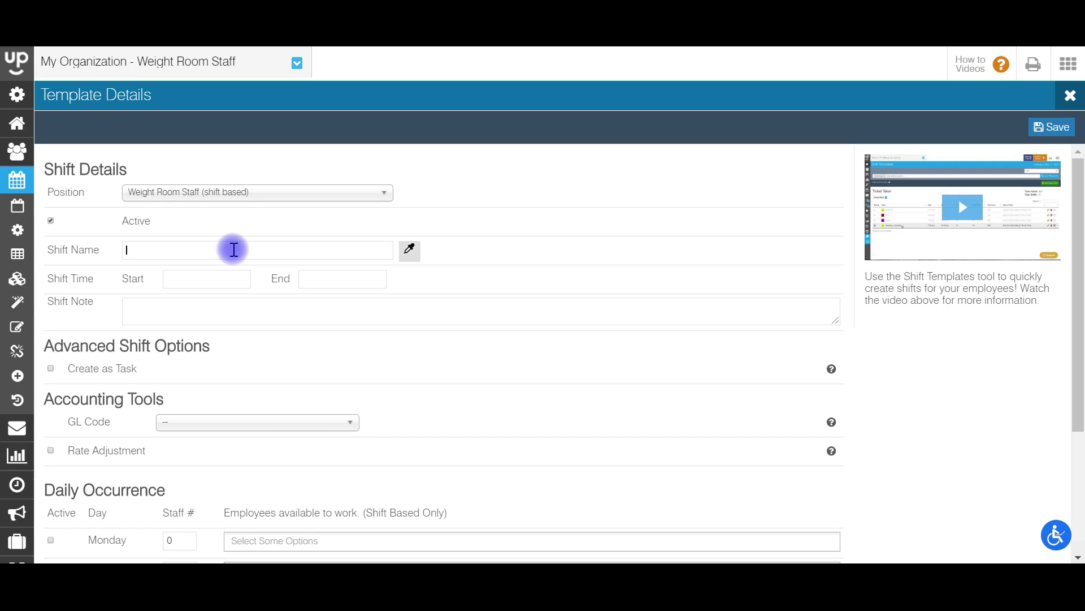
{"action": "type", "text": "Morning - Smith Hall"}
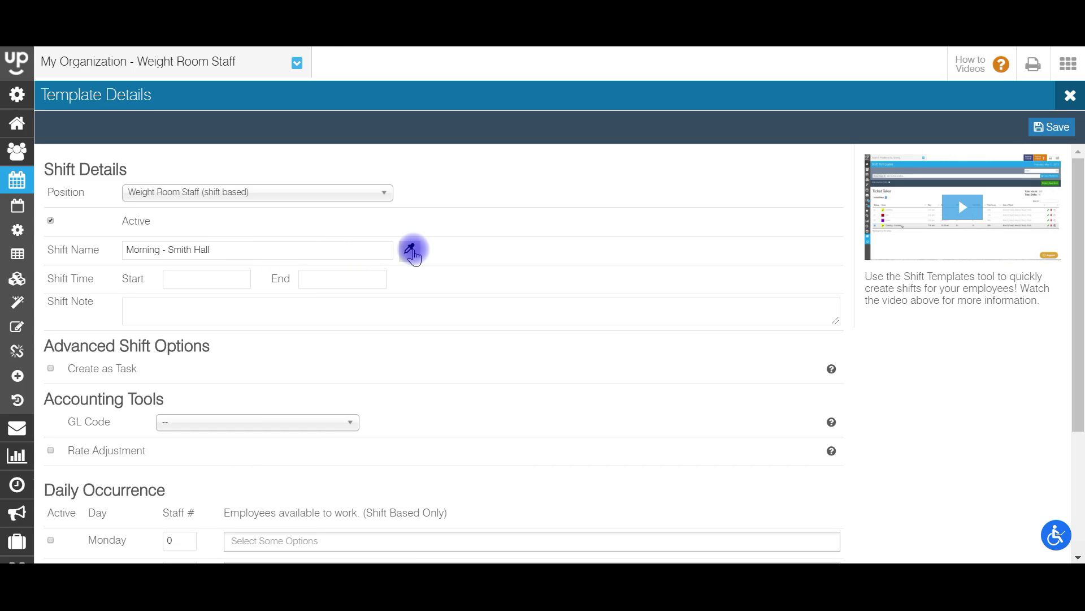
{"action": "left_click", "coordinate": [413, 250]}
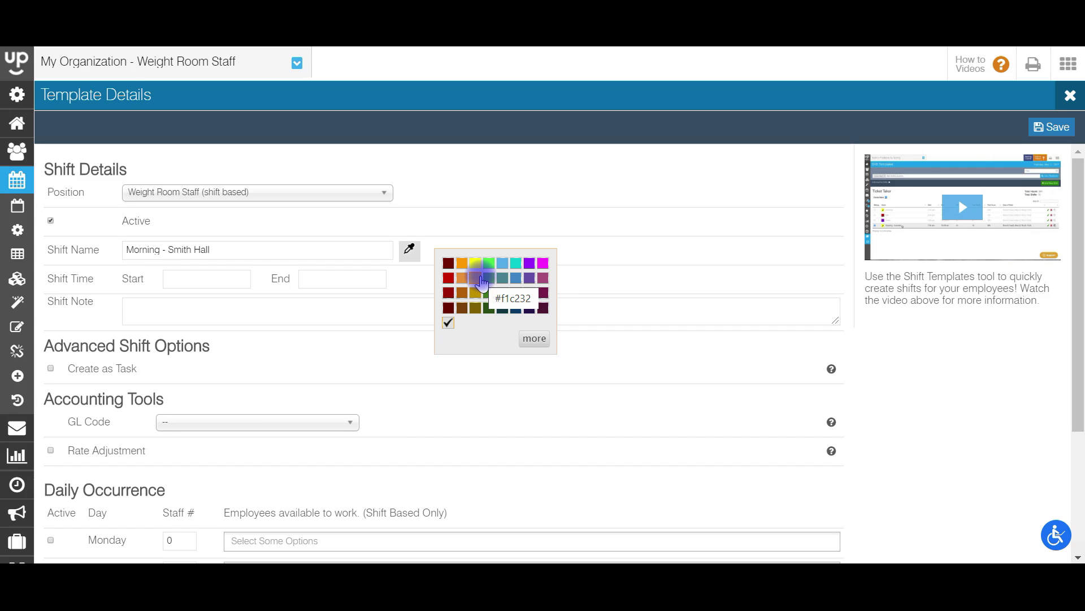
{"action": "left_click", "coordinate": [475, 264]}
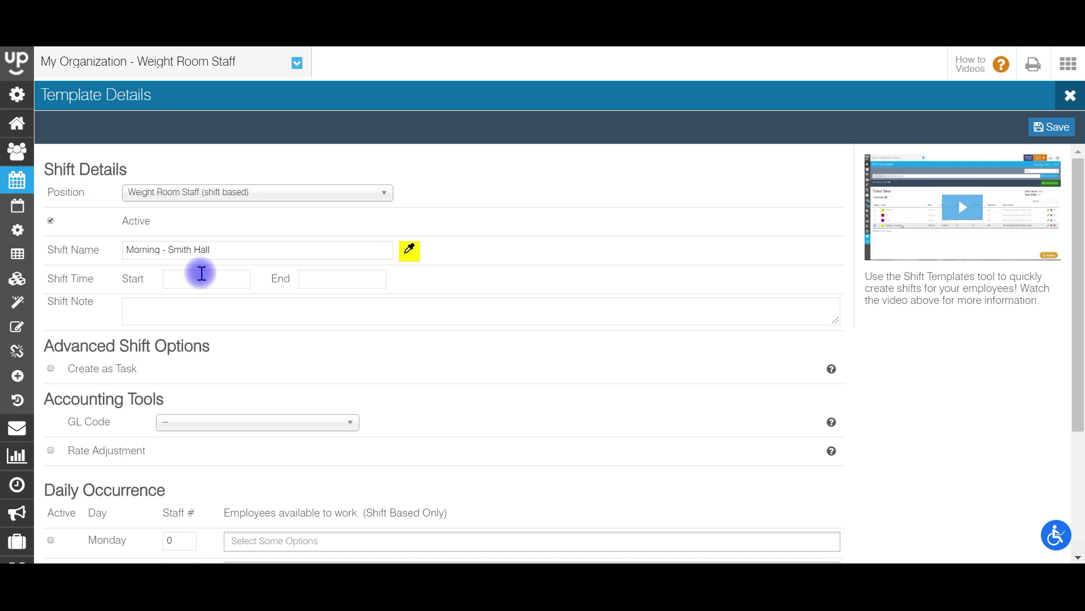
Set the shift time to start at 7:00 am and end at 10:00 am
{"action": "left_click", "coordinate": [201, 273]}
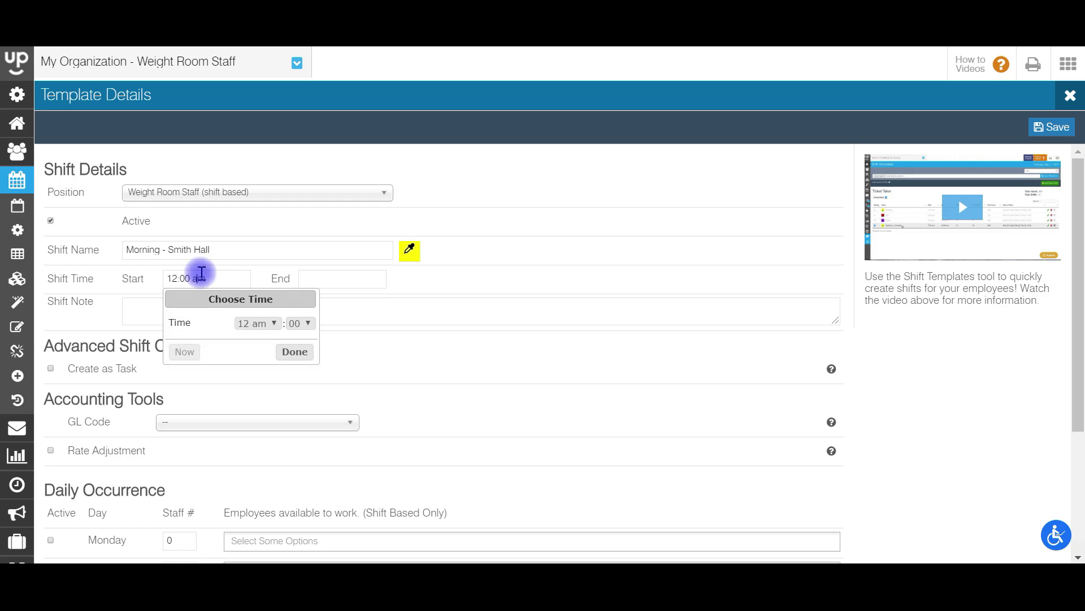
{"action": "left_click", "coordinate": [254, 323]}
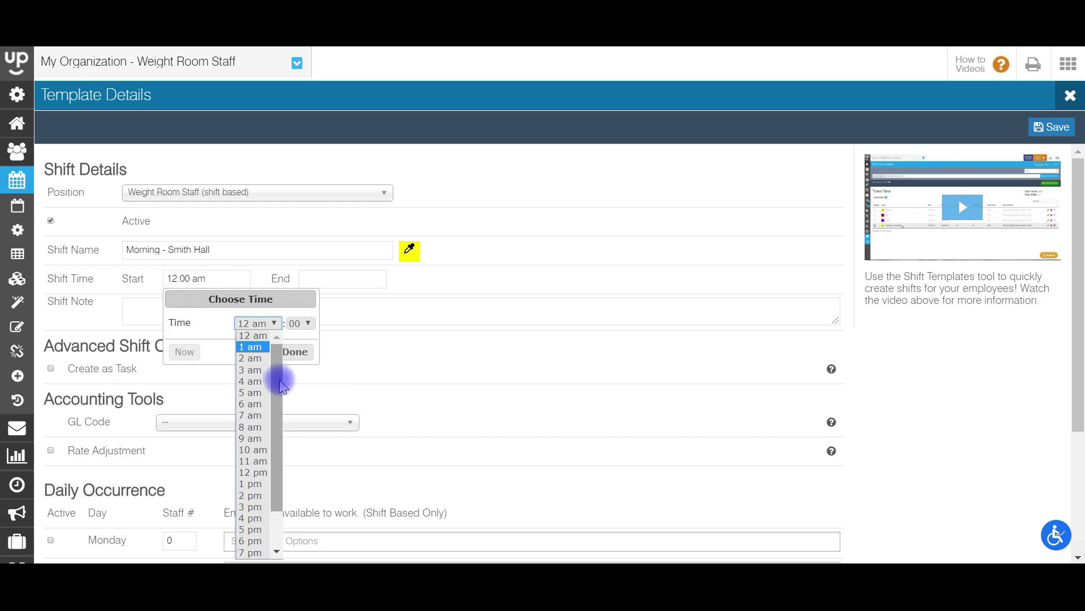
{"action": "left_click_drag", "start_coordinate": [275, 384], "coordinate": [271, 432]}
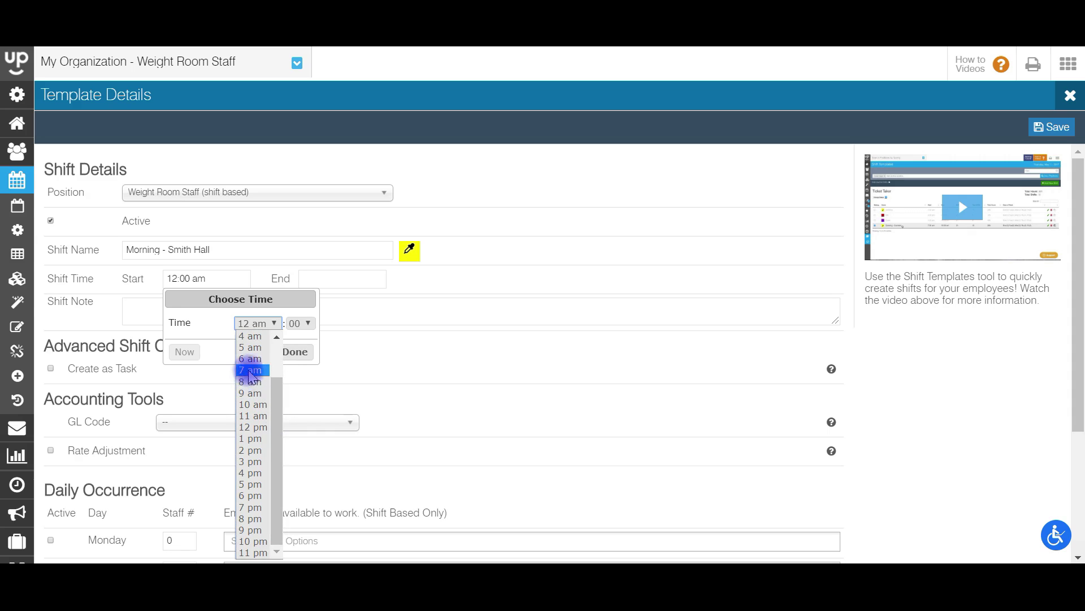
{"action": "left_click", "coordinate": [250, 373]}
{"action": "left_click", "coordinate": [347, 281]}
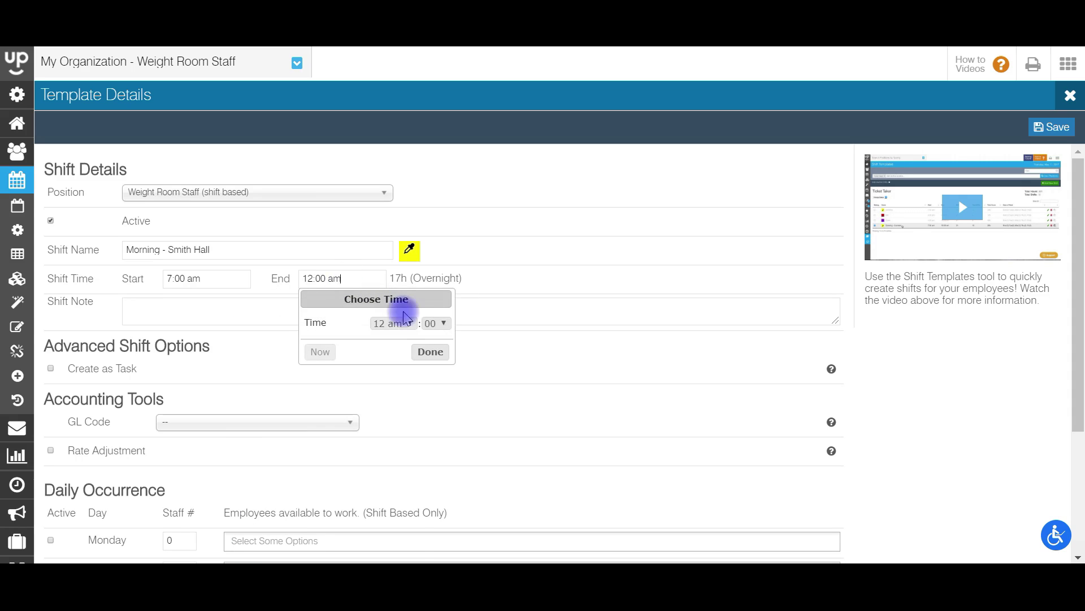
{"action": "left_click", "coordinate": [392, 323]}
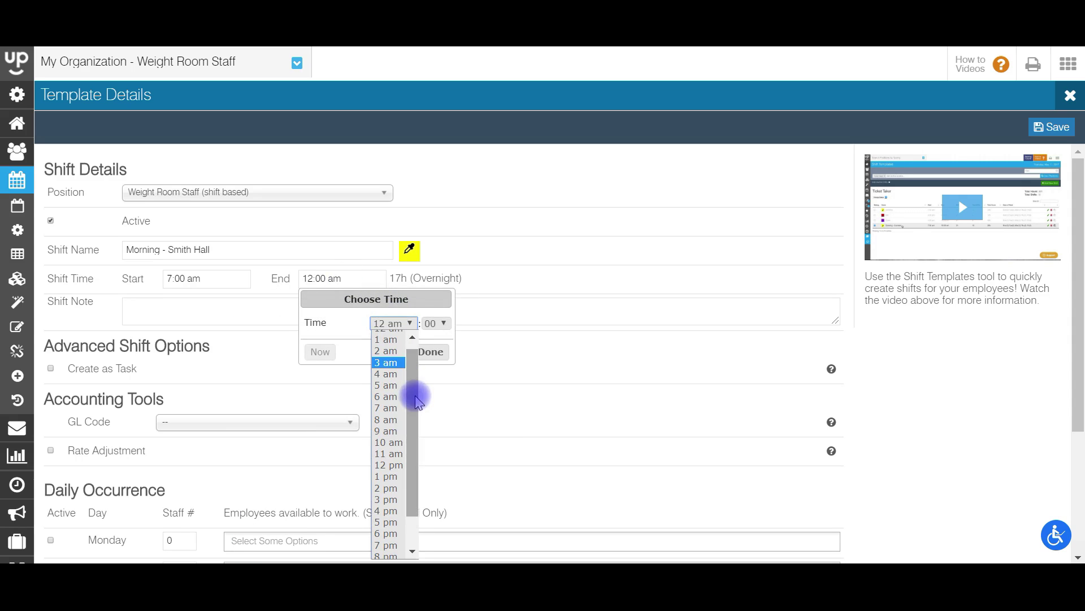
{"action": "left_click", "coordinate": [391, 442]}
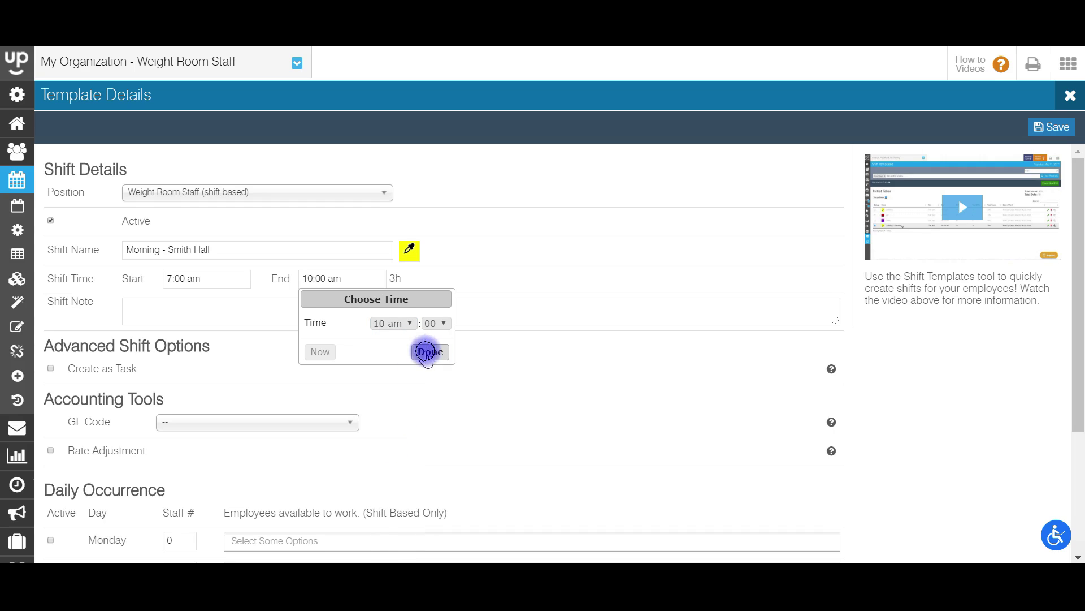
{"action": "left_click", "coordinate": [430, 352]}
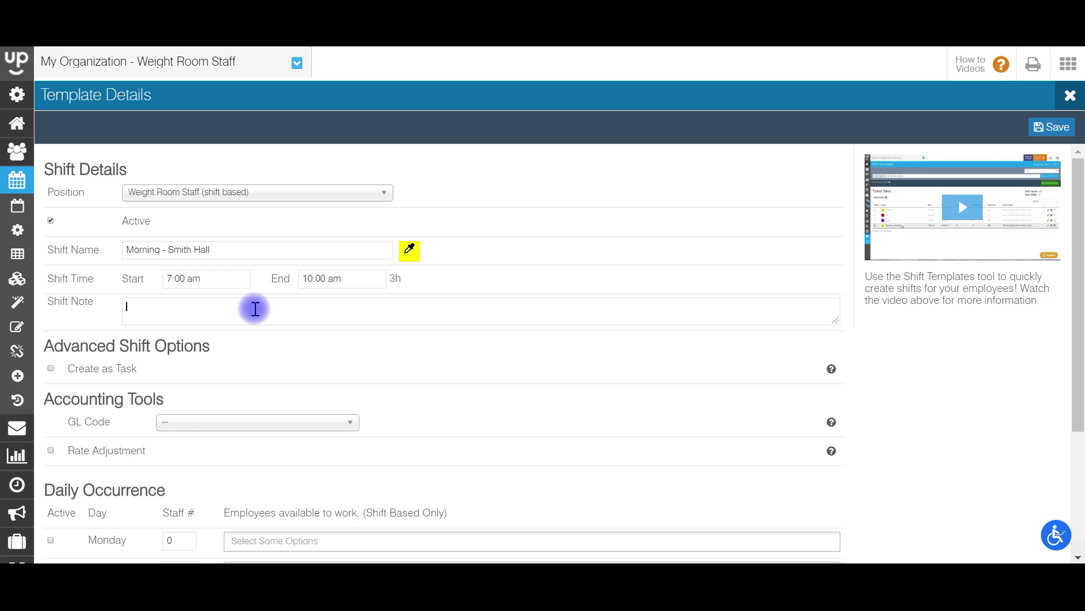
Enter the shift note "Key will be in lockbox" and assign the first numbered GL code in the list
{"action": "type", "text": "Key will be in lockbox"}
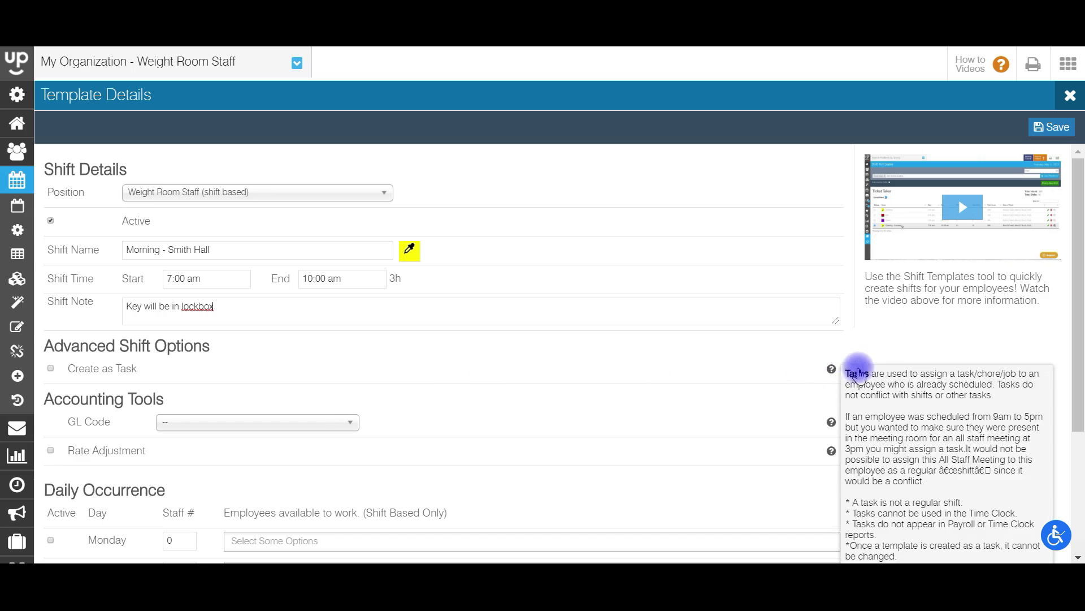
{"action": "mouse_move", "coordinate": [831, 371]}
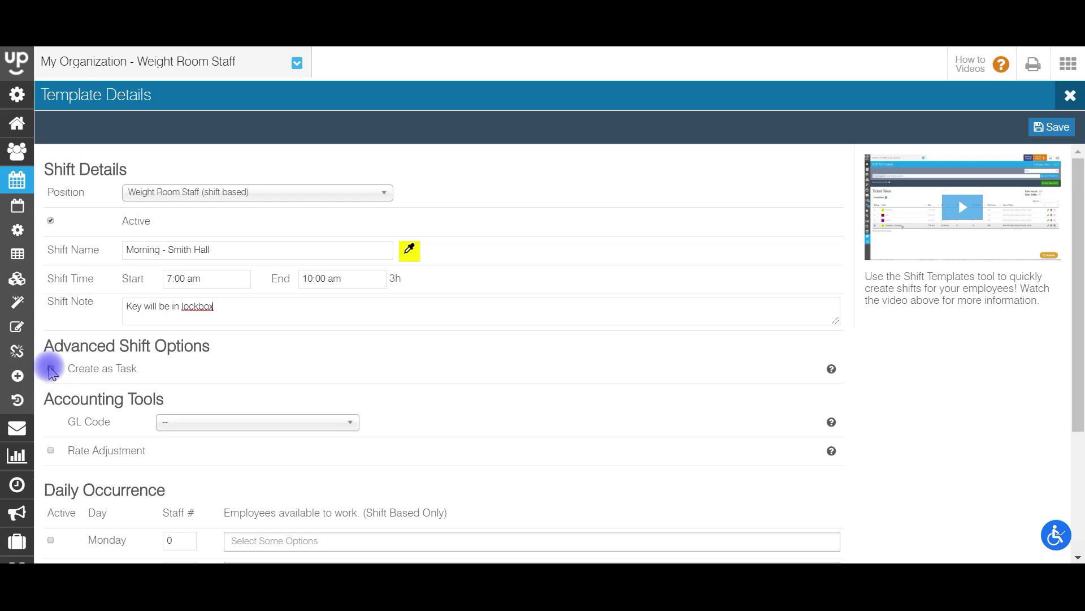
{"action": "left_click_drag", "start_coordinate": [1078, 242], "coordinate": [1078, 315]}
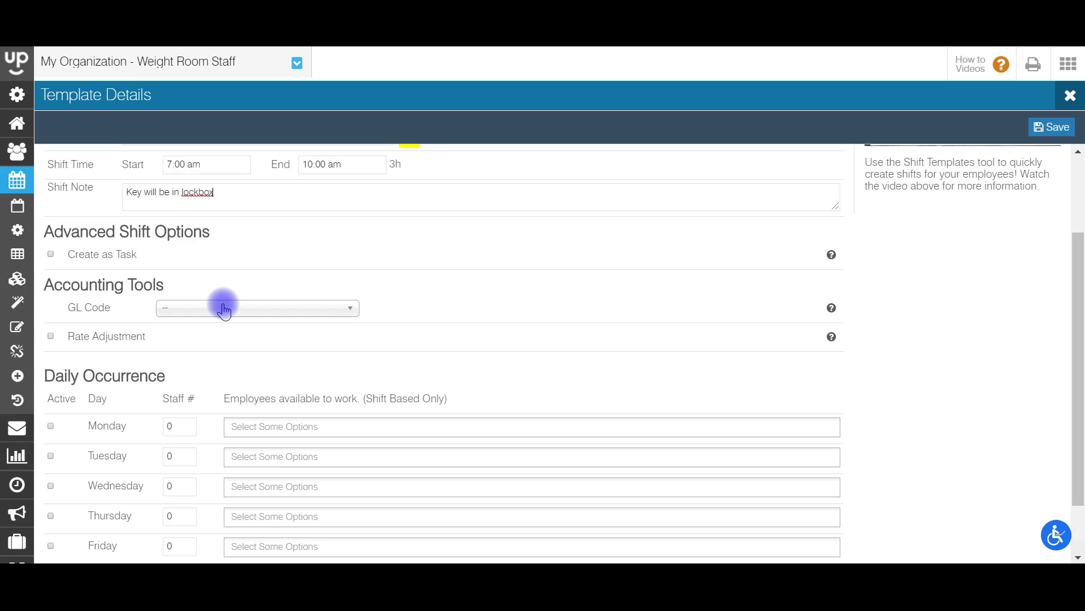
{"action": "left_click", "coordinate": [243, 308]}
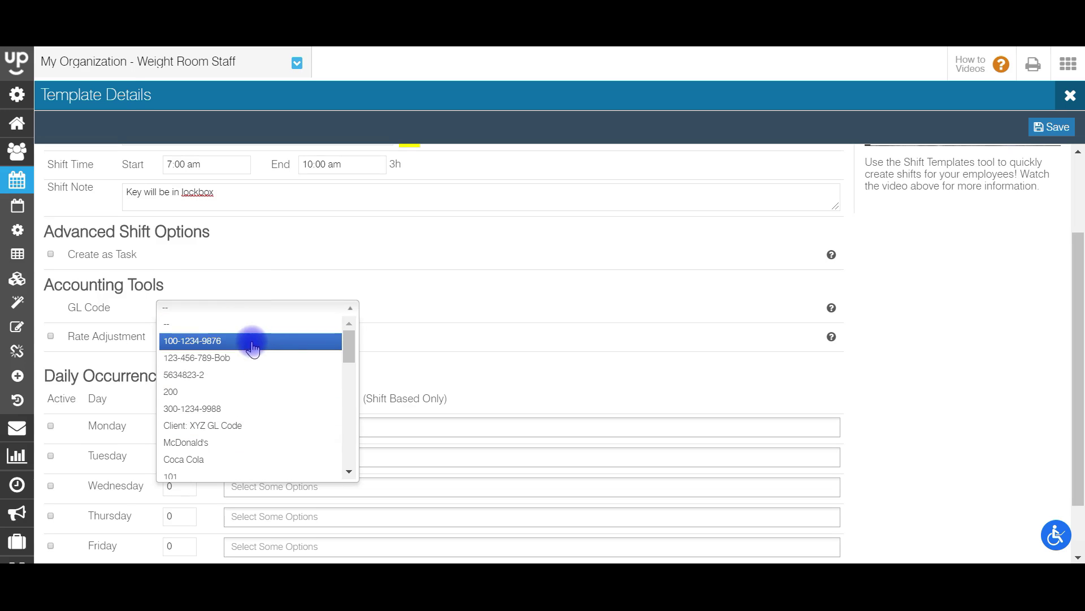
{"action": "left_click", "coordinate": [252, 341]}
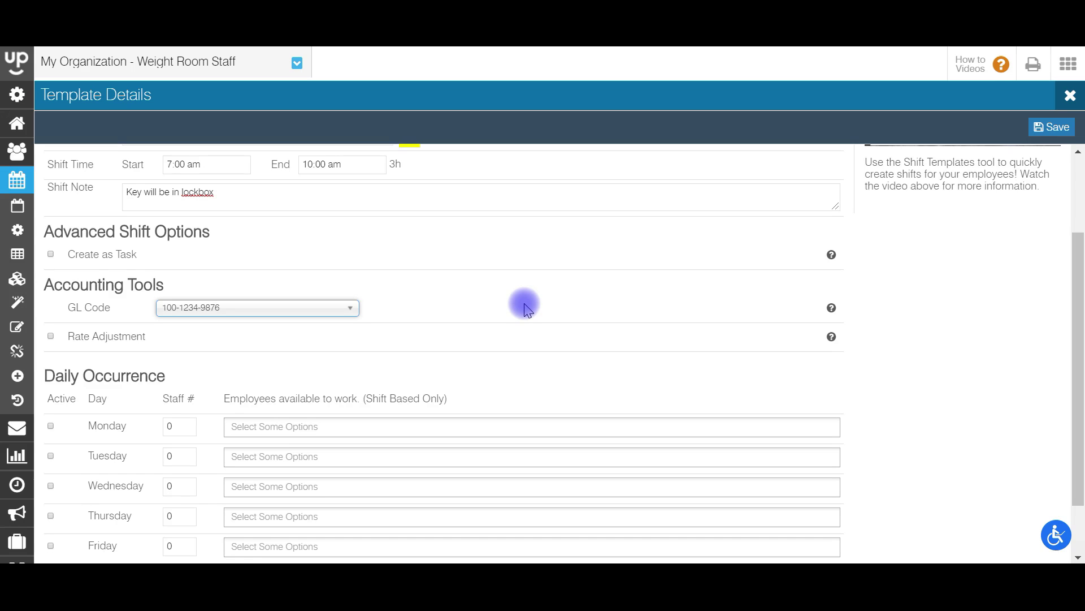
{"action": "left_click", "coordinate": [214, 340]}
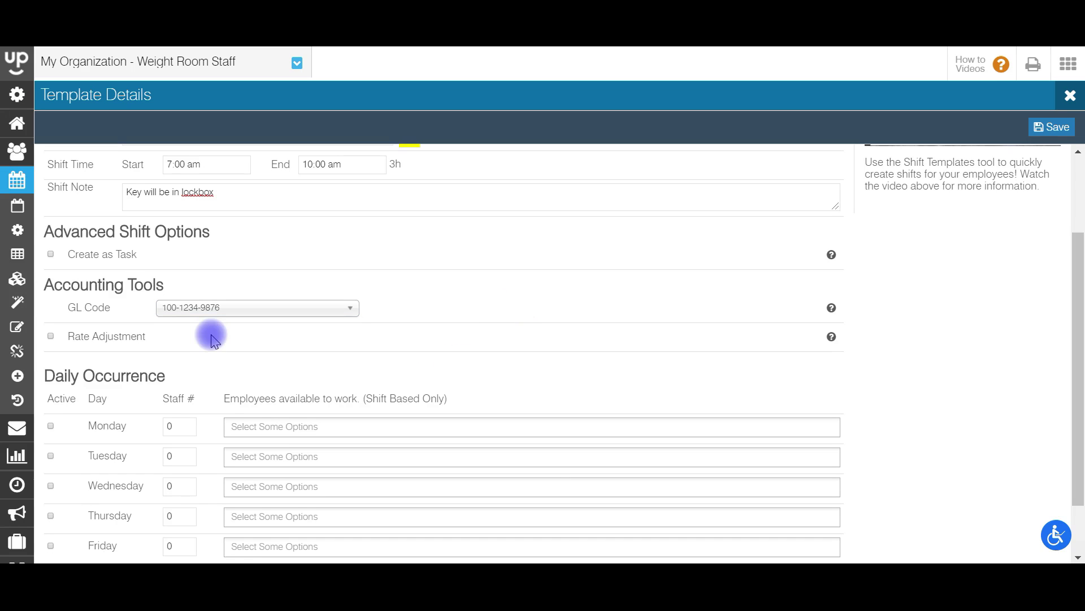
Enable the rate adjustment and set it to a multiplier (X) of 1.5
{"action": "left_click", "coordinate": [51, 337]}
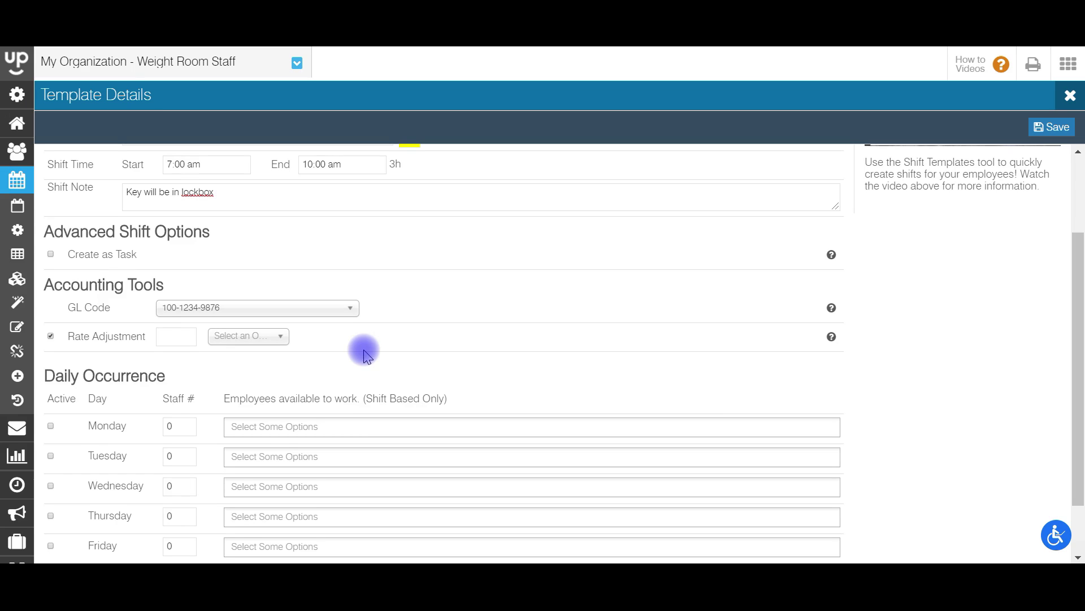
{"action": "left_click", "coordinate": [254, 337]}
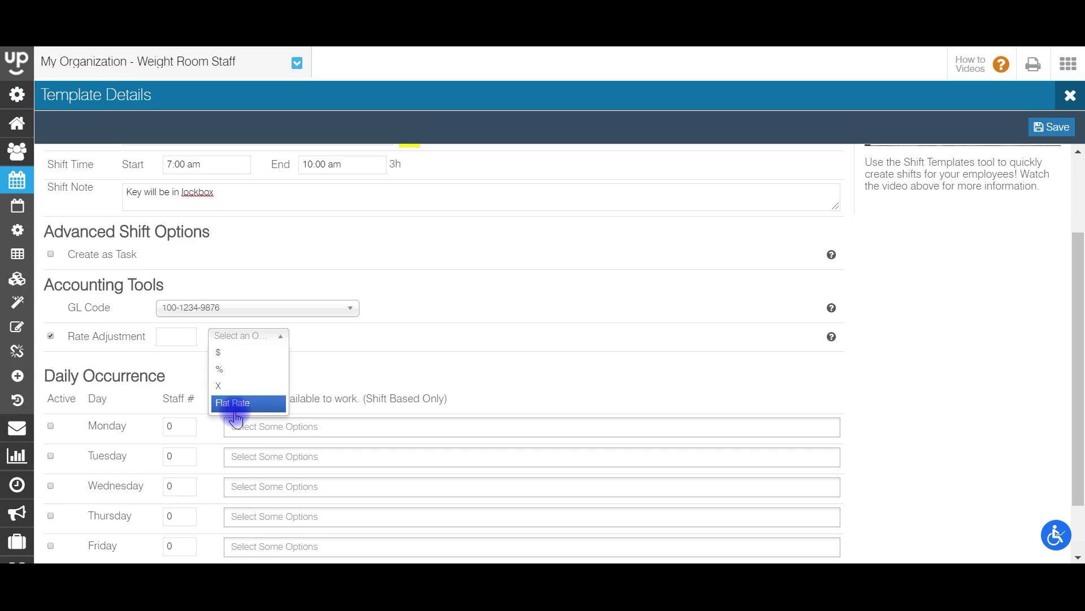
{"action": "left_click", "coordinate": [232, 385]}
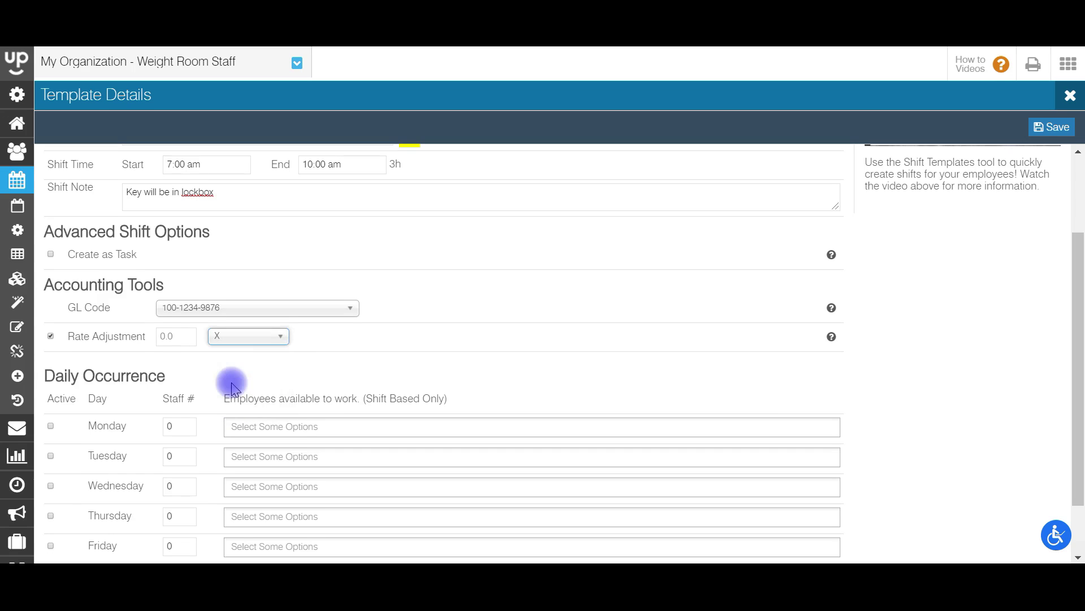
{"action": "left_click", "coordinate": [173, 335]}
{"action": "type", "text": "1.5"}
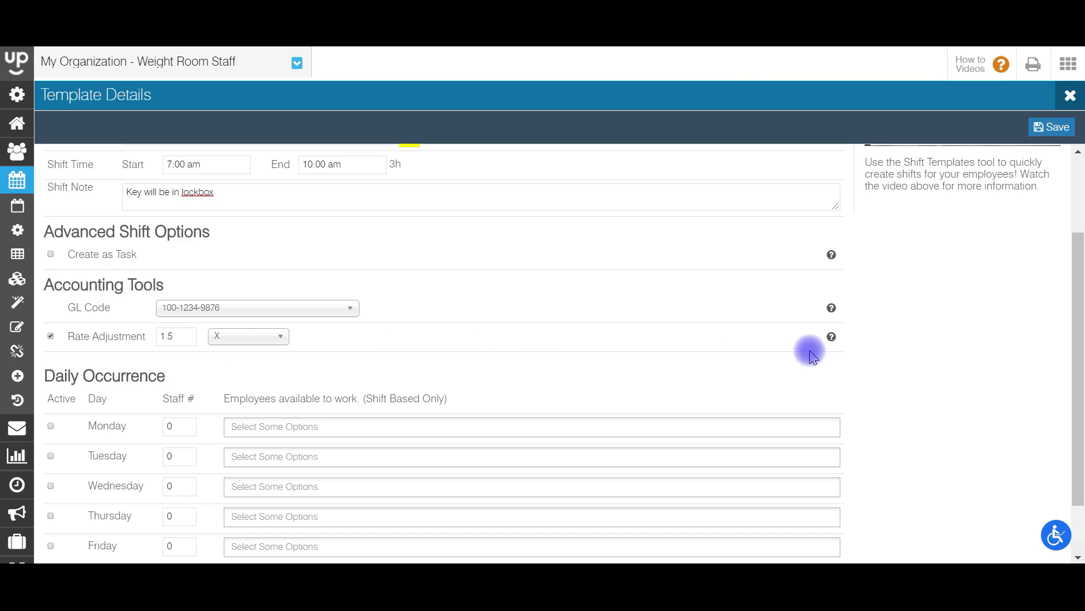
{"action": "mouse_move", "coordinate": [831, 339]}
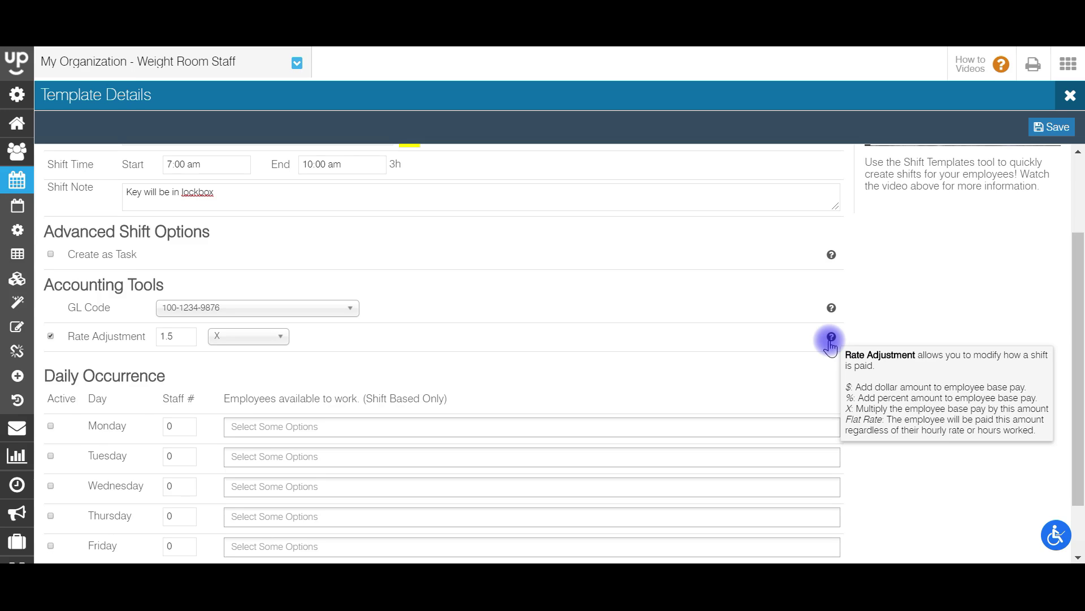
Set Monday's staff number to 1 in the shift's daily occurrence
{"action": "left_click_drag", "start_coordinate": [1079, 291], "coordinate": [1079, 363]}
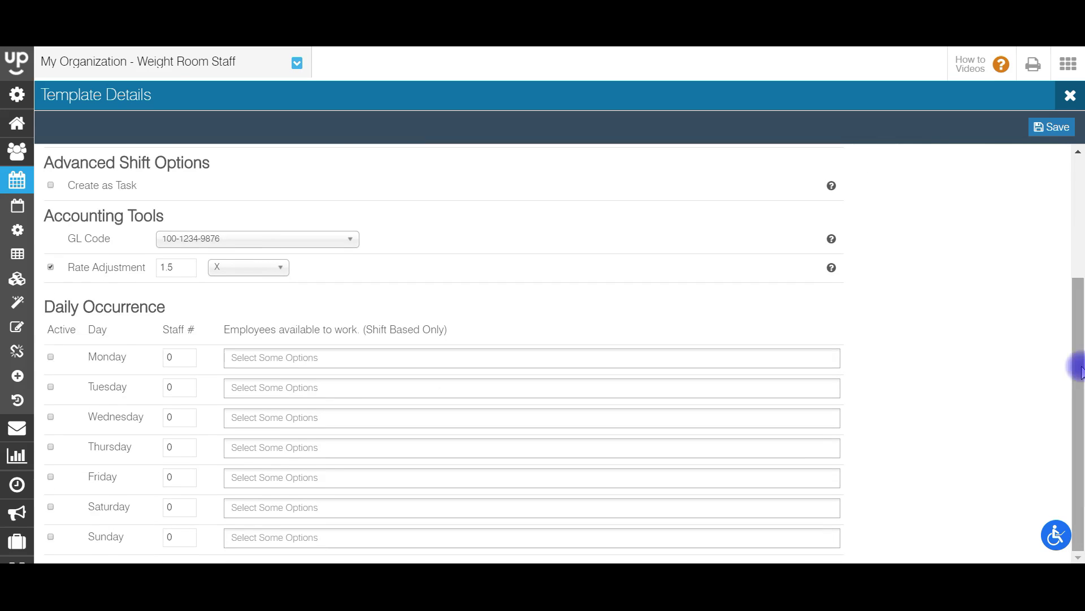
{"action": "mouse_move", "coordinate": [10, 336]}
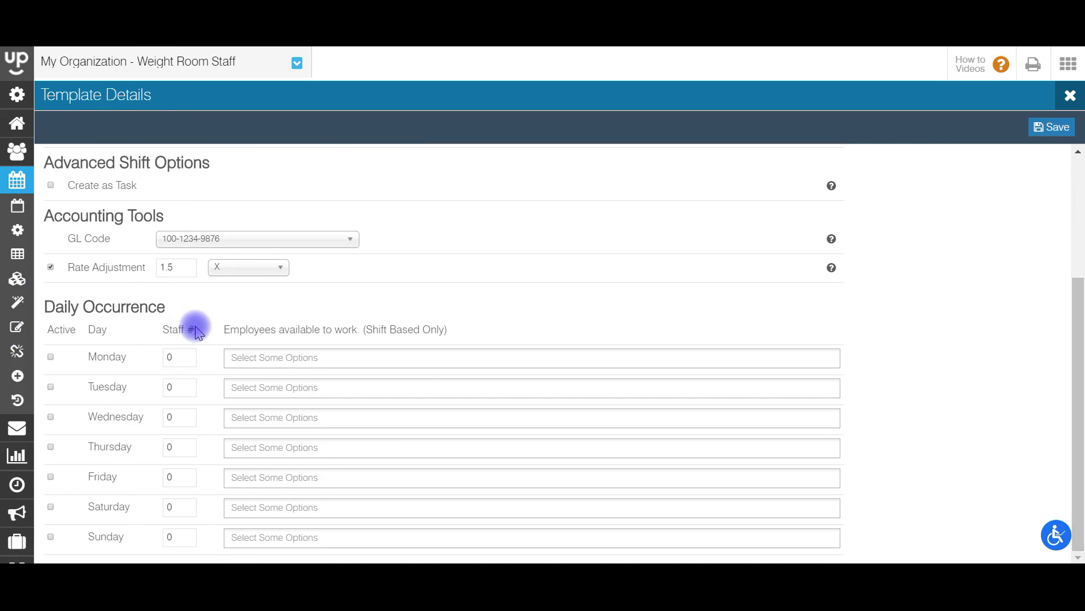
{"action": "double_click", "coordinate": [171, 362]}
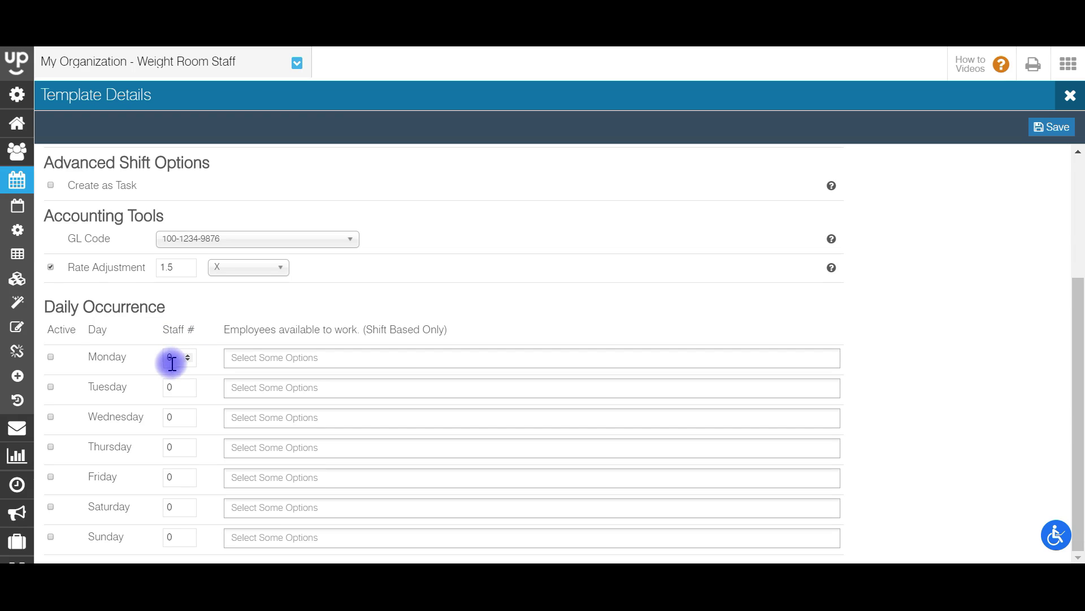
{"action": "type", "text": "1"}
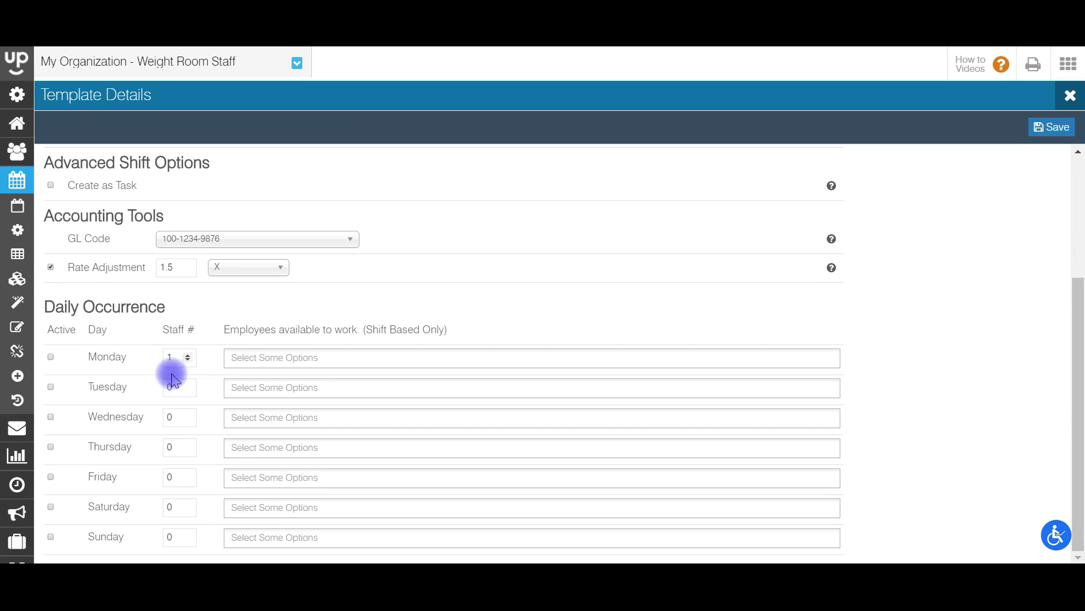
Set the staff number to 1 for Tuesday, Wednesday, Thursday and Friday in the daily occurrence
{"action": "double_click", "coordinate": [171, 417]}
{"action": "type", "text": "1"}
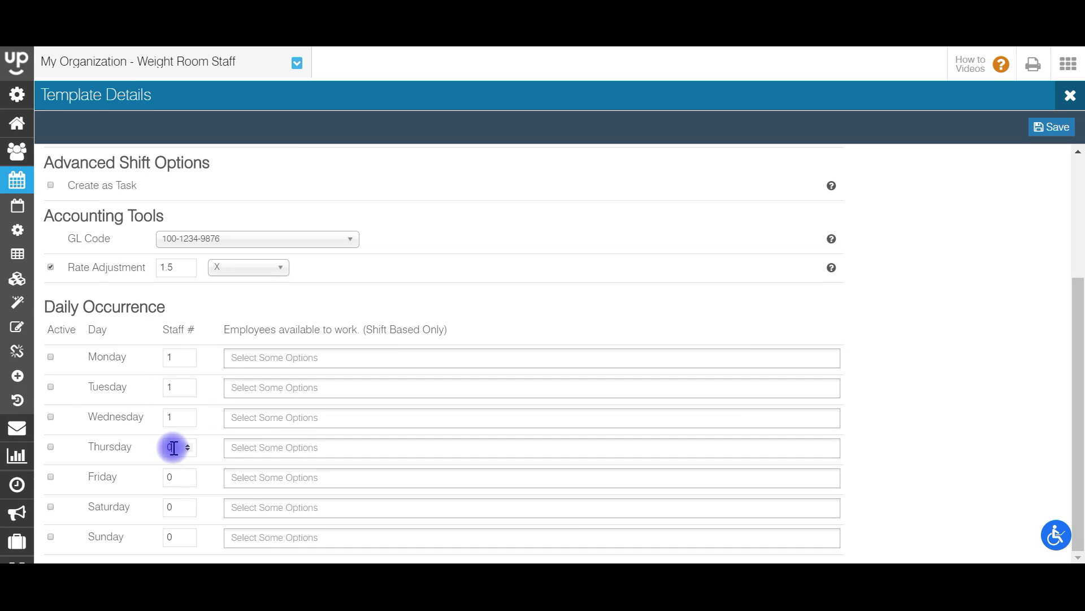
{"action": "type", "text": "1"}
{"action": "double_click", "coordinate": [173, 476]}
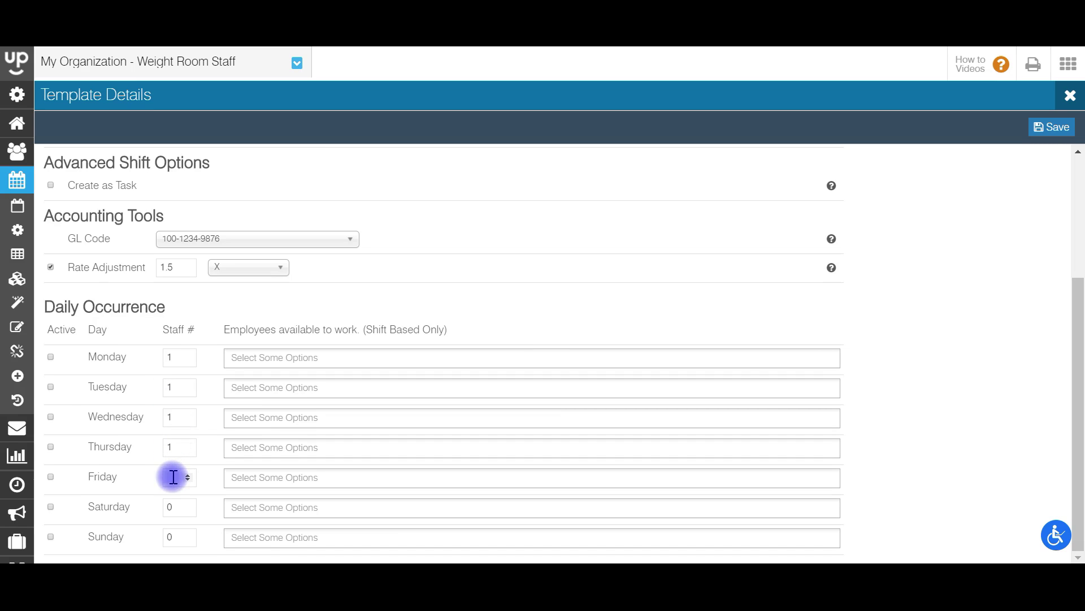
{"action": "type", "text": "1"}
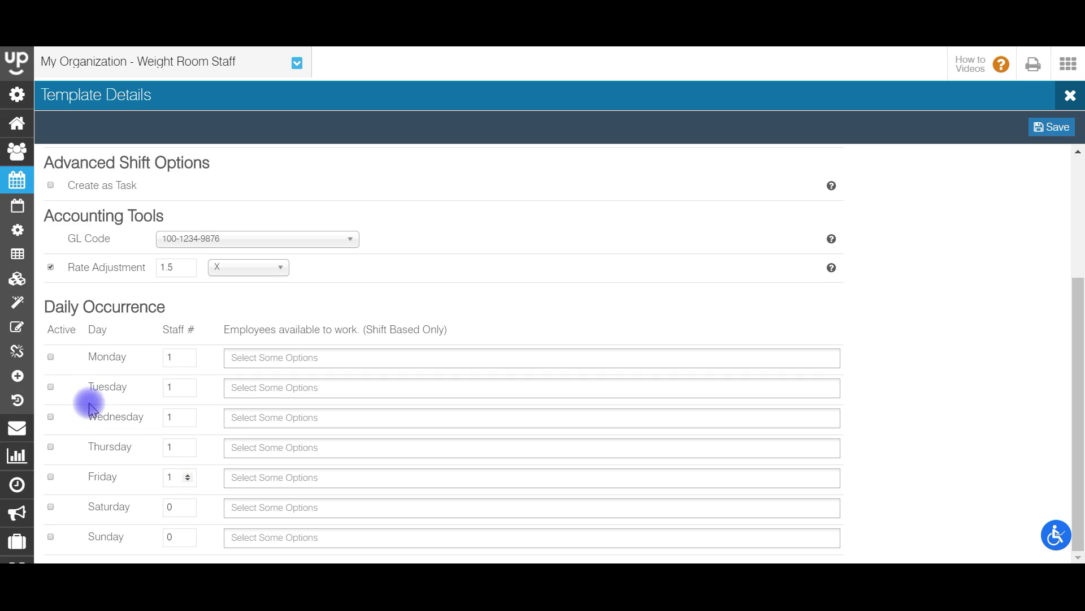
Mark Monday through Friday as active days for the shift
{"action": "left_click", "coordinate": [51, 357]}
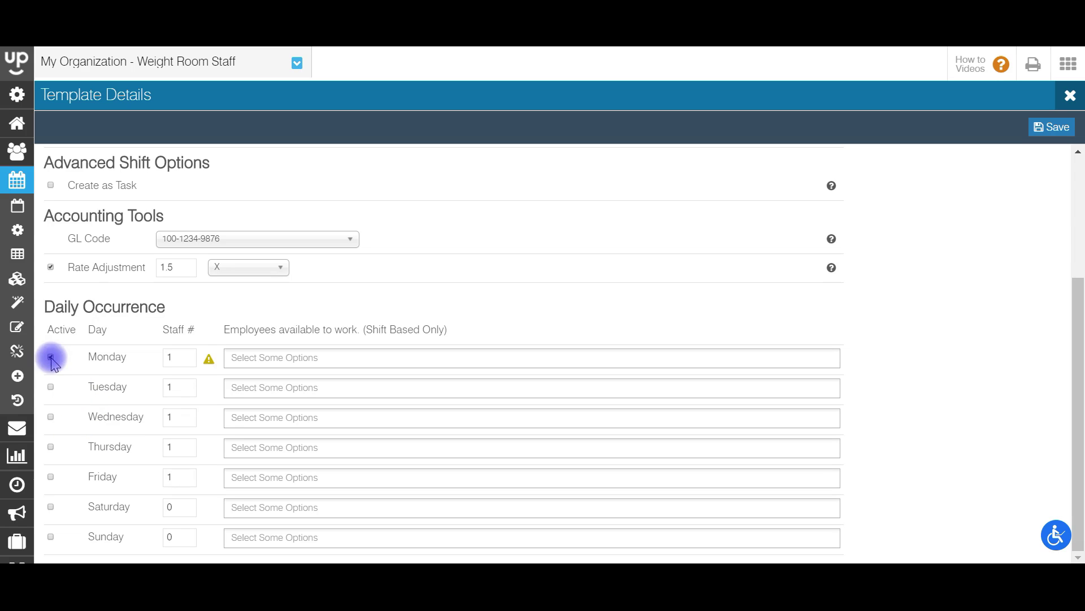
{"action": "left_click", "coordinate": [51, 387]}
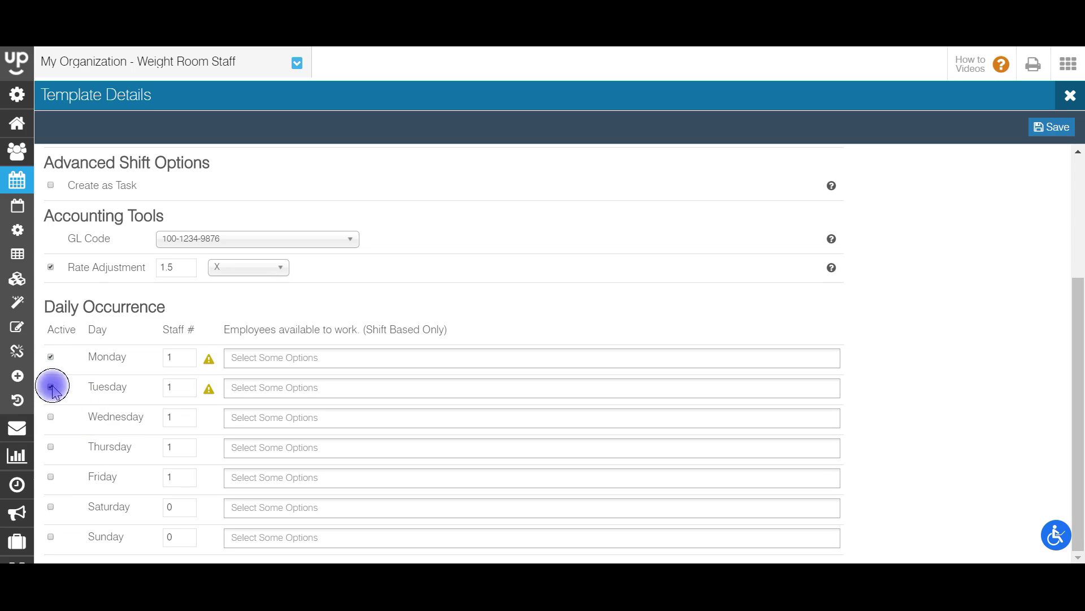
{"action": "left_click", "coordinate": [50, 416]}
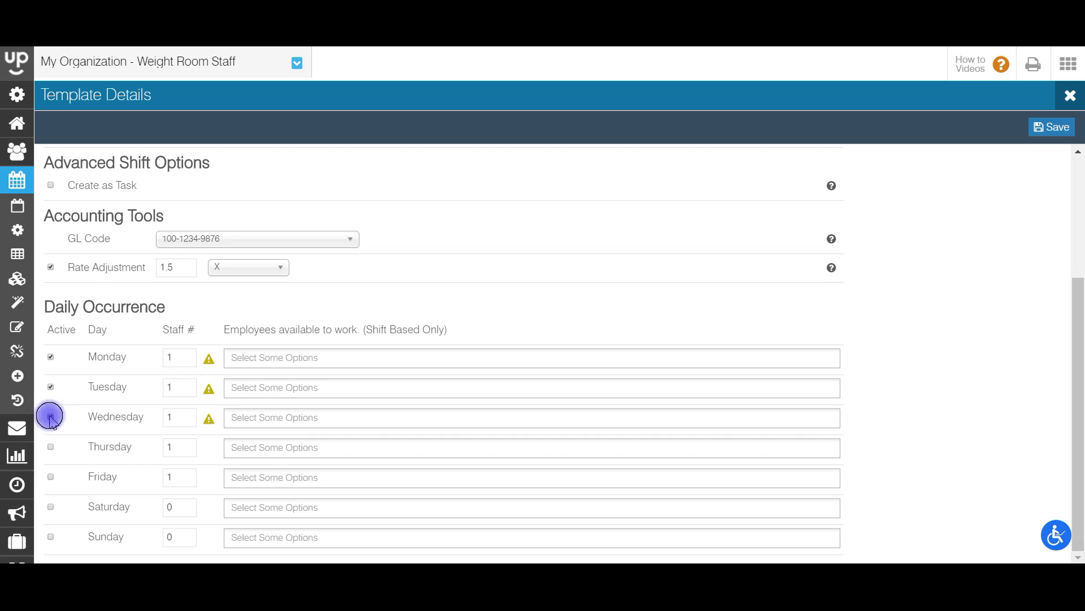
{"action": "left_click", "coordinate": [51, 446]}
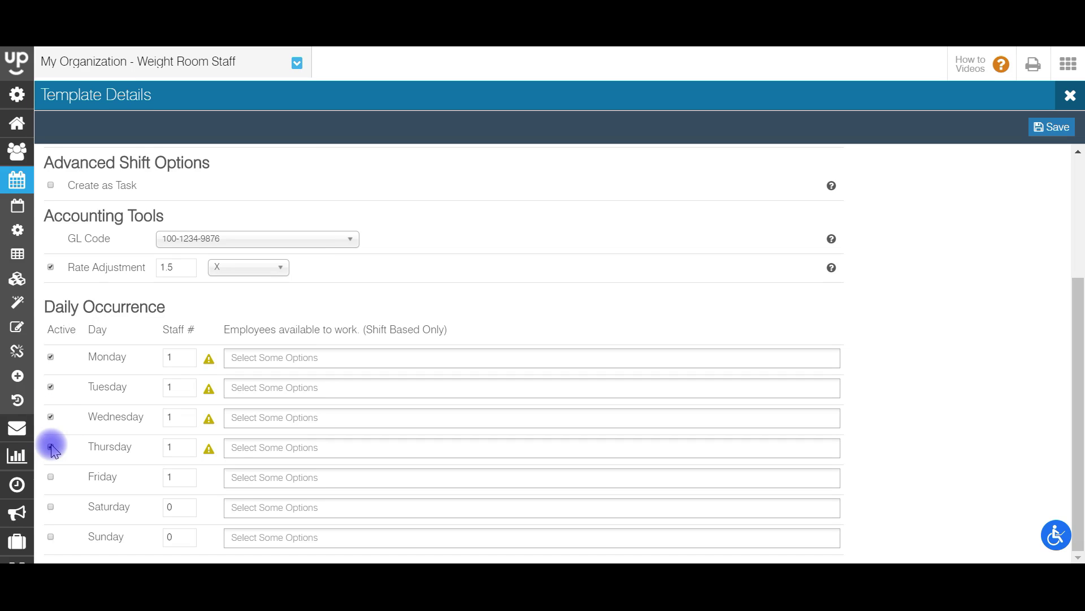
{"action": "left_click", "coordinate": [50, 477]}
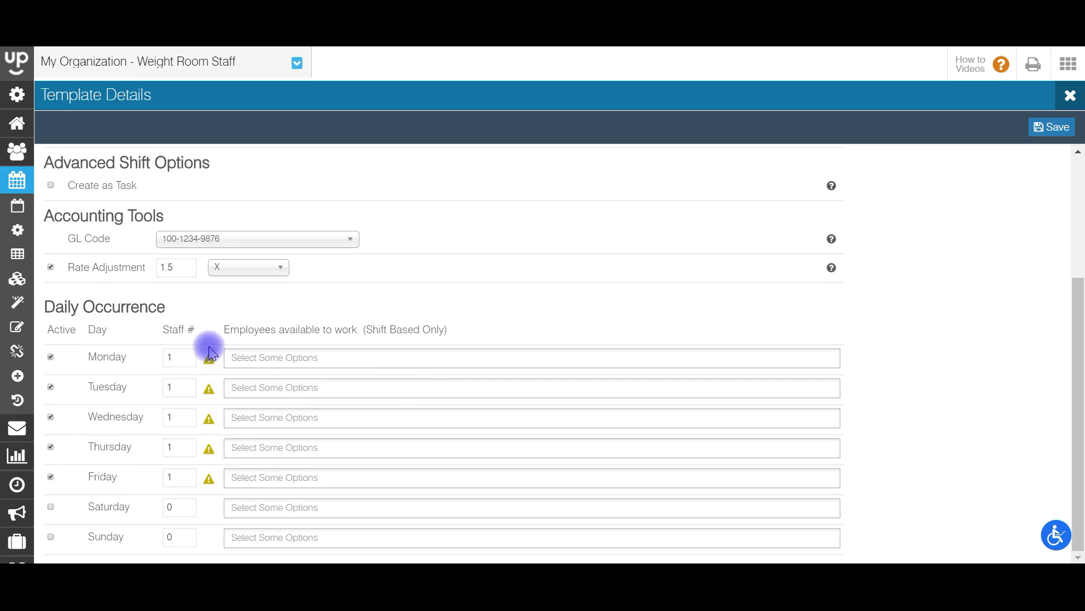
Make the second and sixth employees in the list available to work the Monday shift
{"action": "mouse_move", "coordinate": [209, 367]}
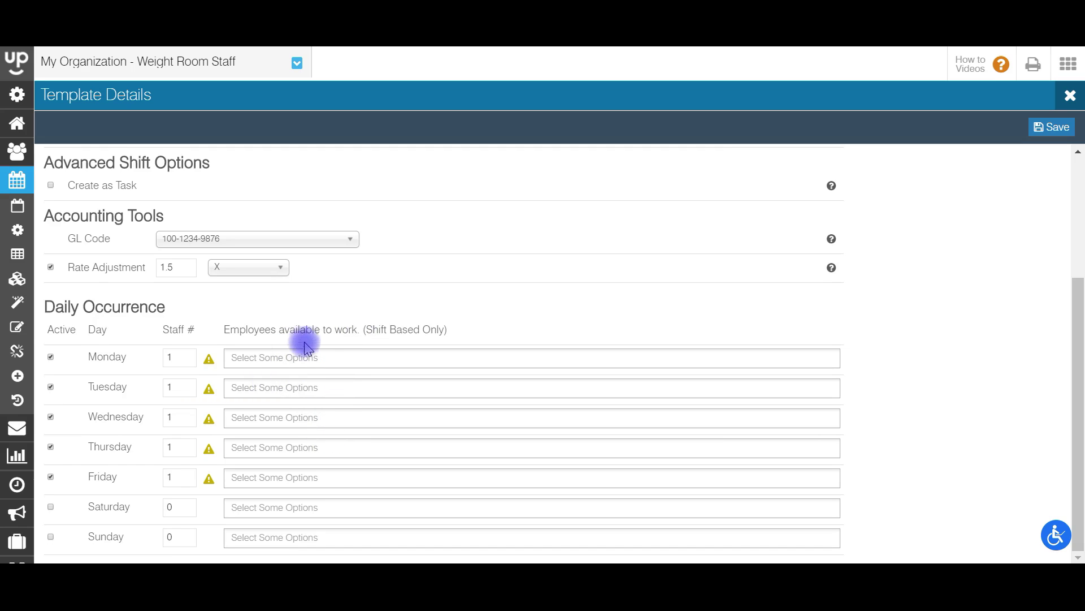
{"action": "left_click", "coordinate": [278, 356]}
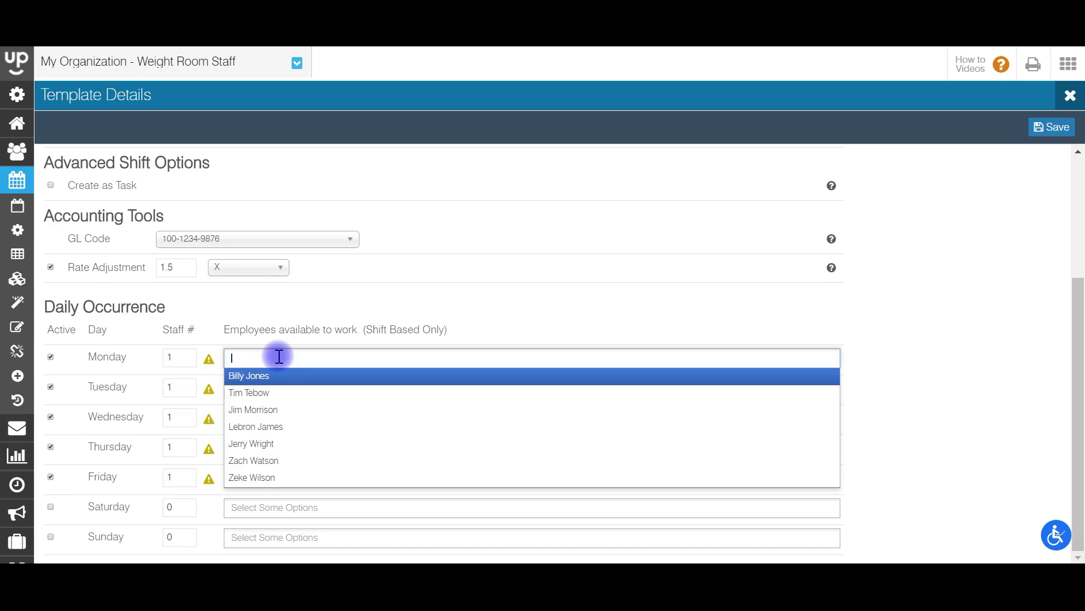
{"action": "left_click", "coordinate": [266, 392]}
{"action": "left_click", "coordinate": [341, 356]}
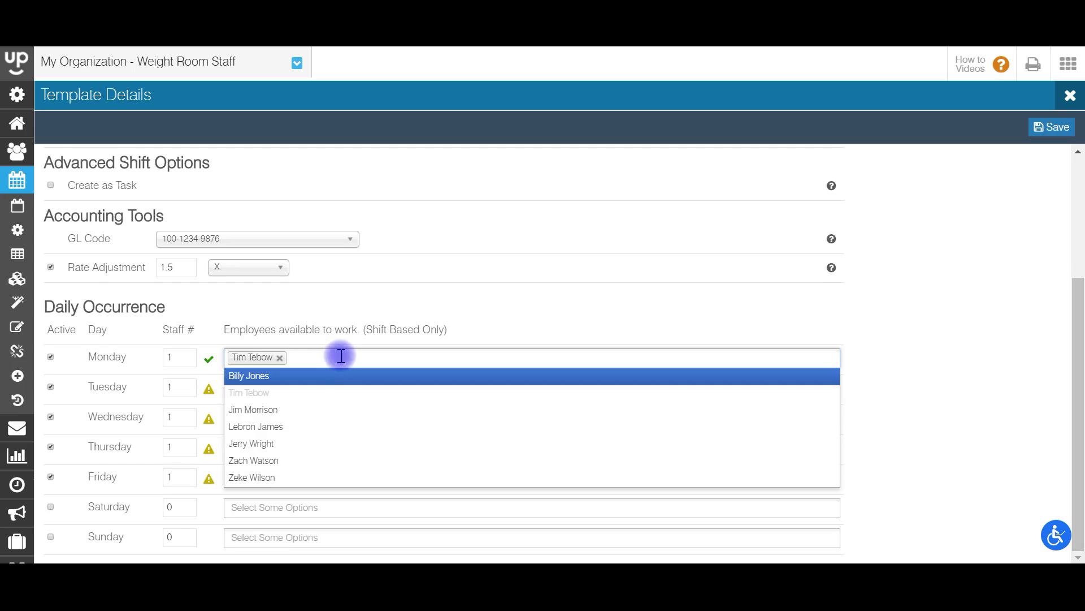
{"action": "left_click", "coordinate": [295, 459]}
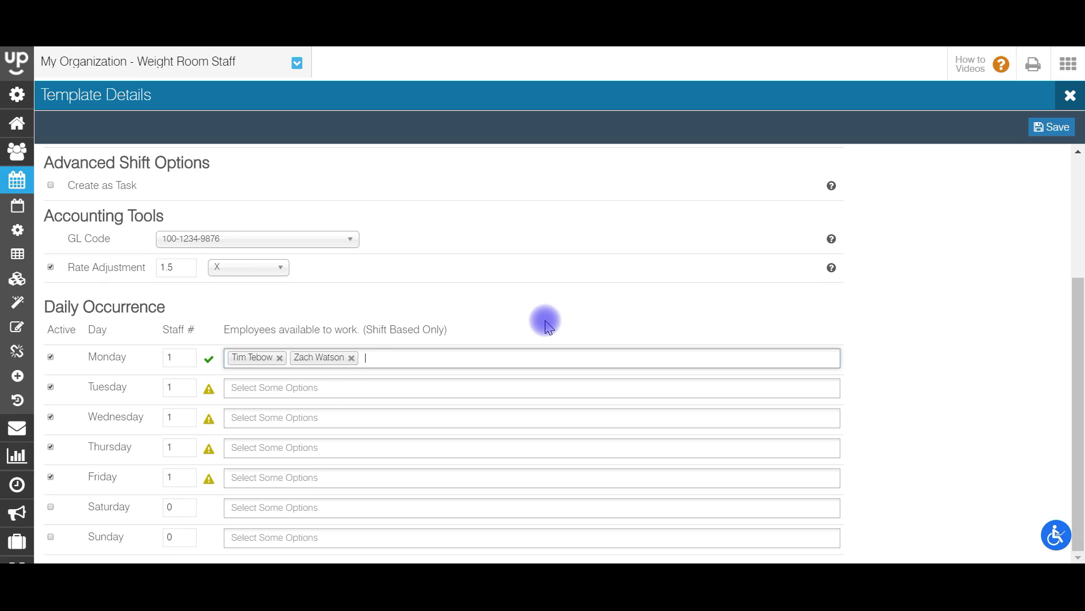
Make the last employee in the list available for Tuesday and save the shift template
{"action": "left_click", "coordinate": [332, 385]}
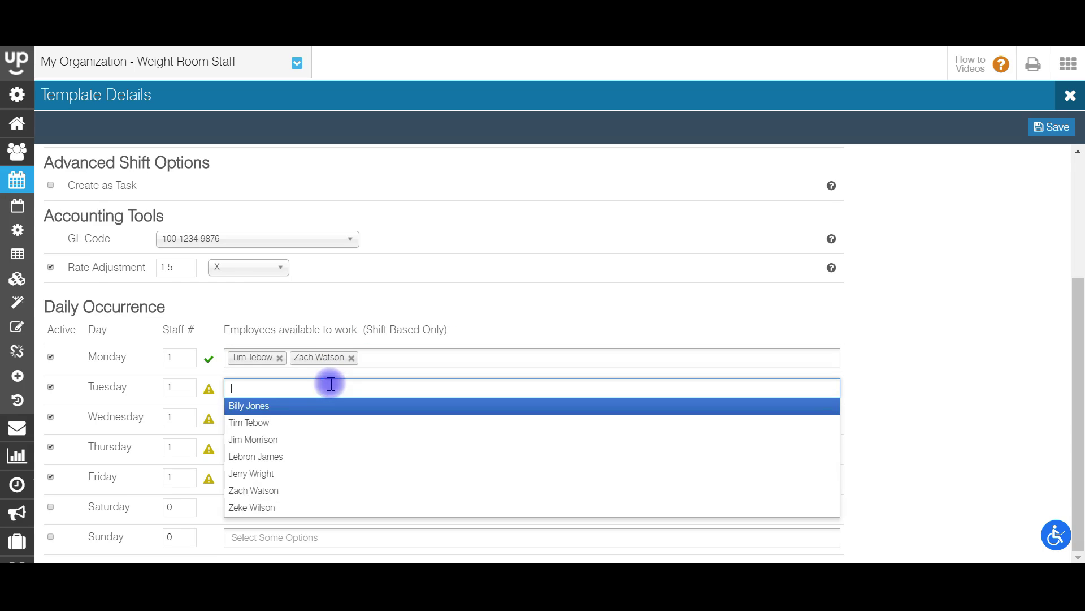
{"action": "left_click", "coordinate": [294, 508]}
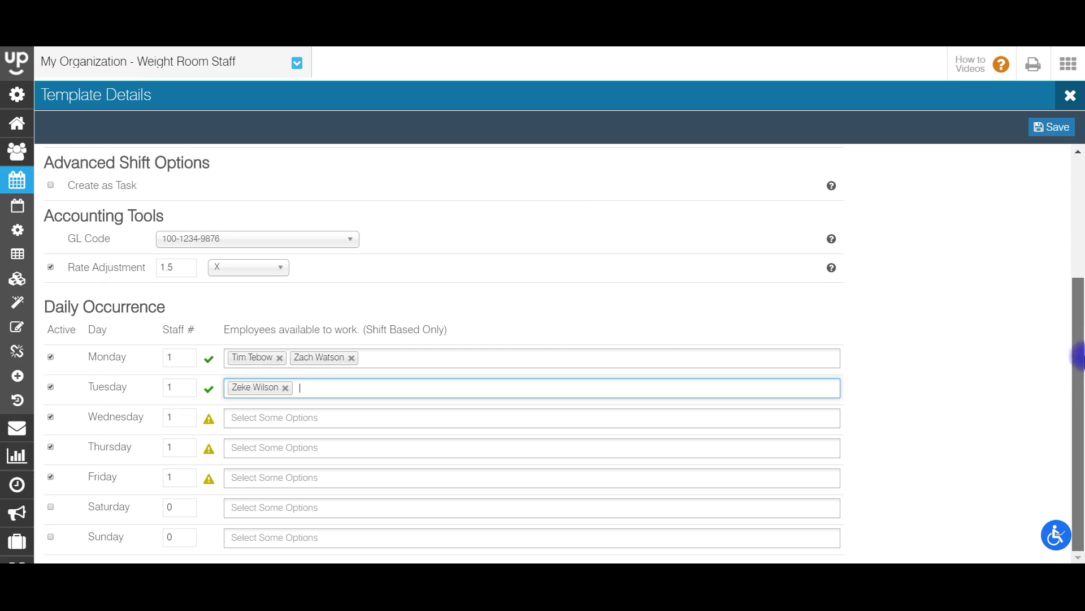
{"action": "left_click_drag", "start_coordinate": [1077, 356], "coordinate": [1076, 238]}
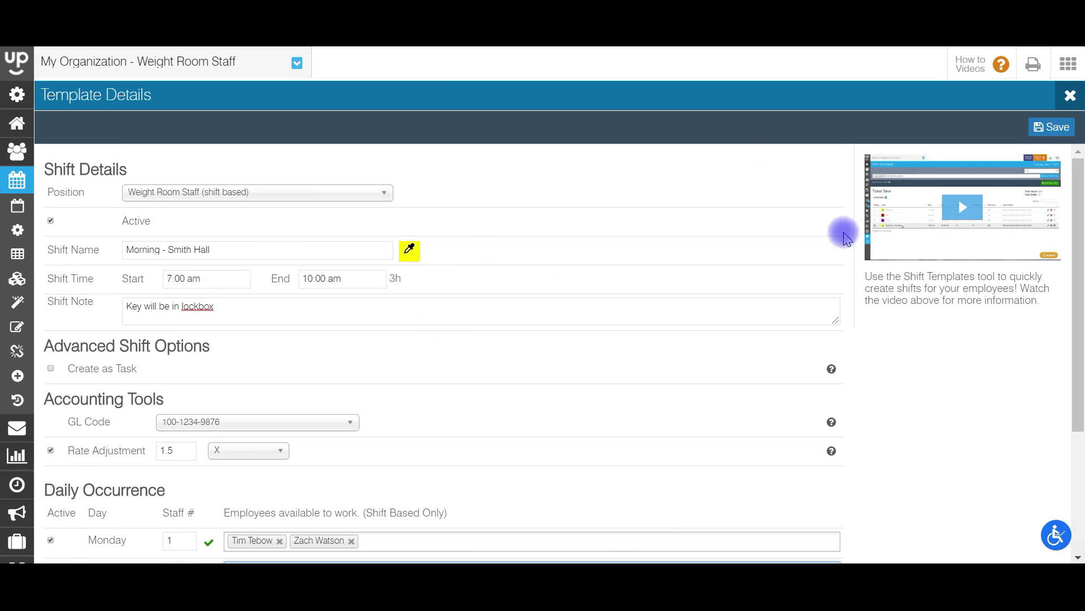
{"action": "left_click", "coordinate": [1049, 127]}
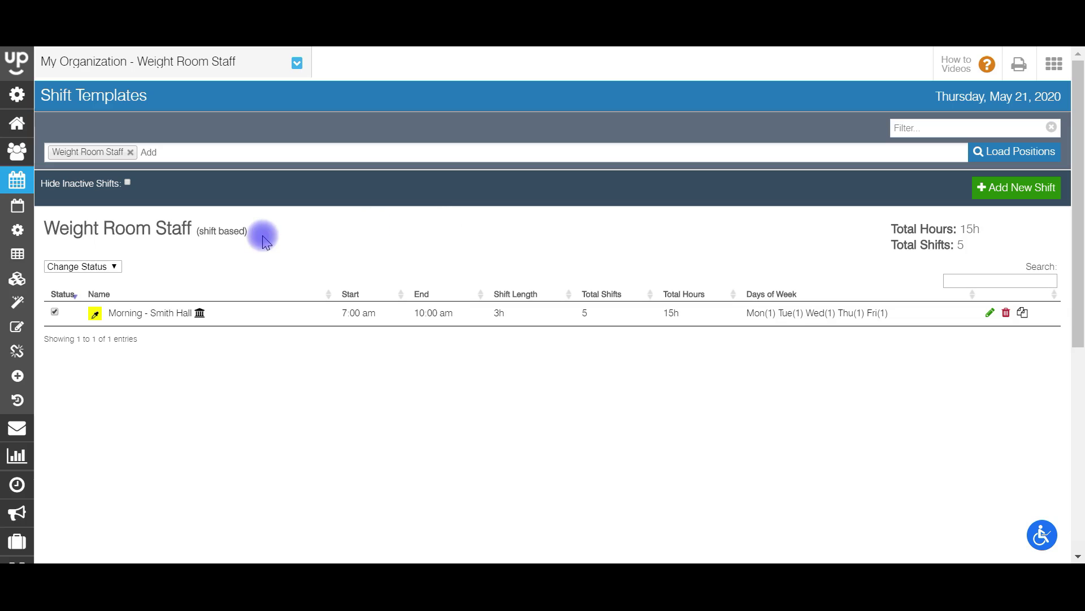
Start duplicating the Morning - Smith Hall template with Weight Room Staff as the position to copy to
{"action": "mouse_move", "coordinate": [200, 318]}
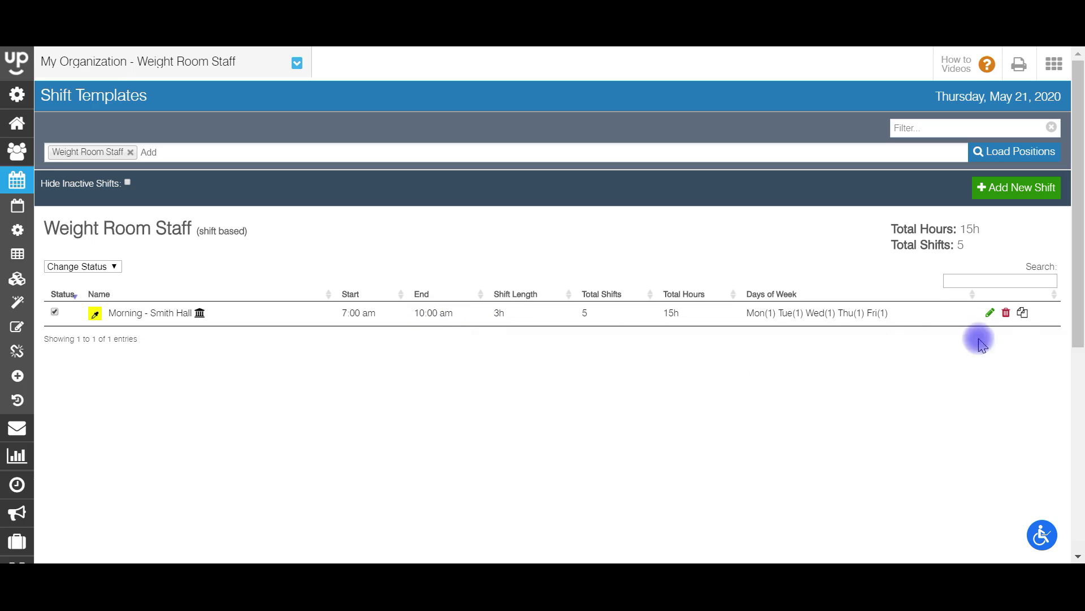
{"action": "left_click", "coordinate": [1022, 314]}
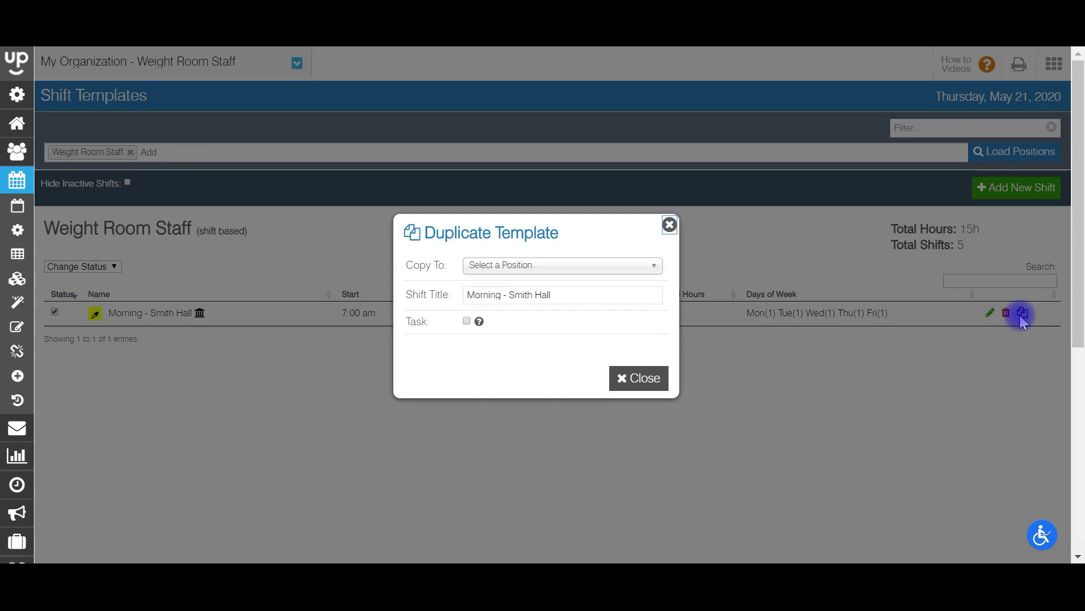
{"action": "right_click", "coordinate": [594, 265]}
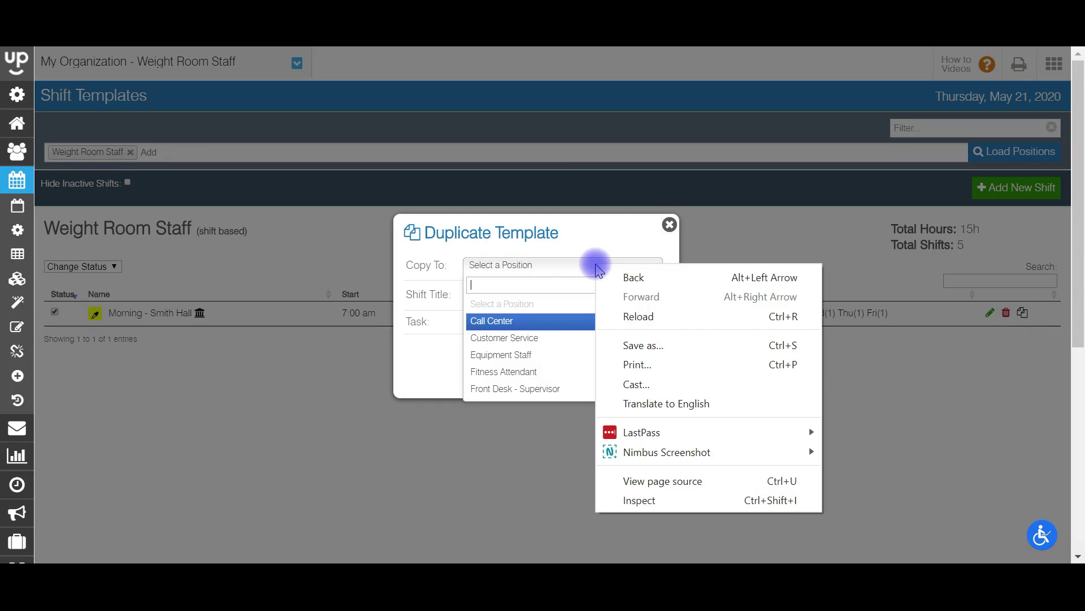
{"action": "left_click", "coordinate": [535, 274]}
{"action": "left_click", "coordinate": [534, 274]}
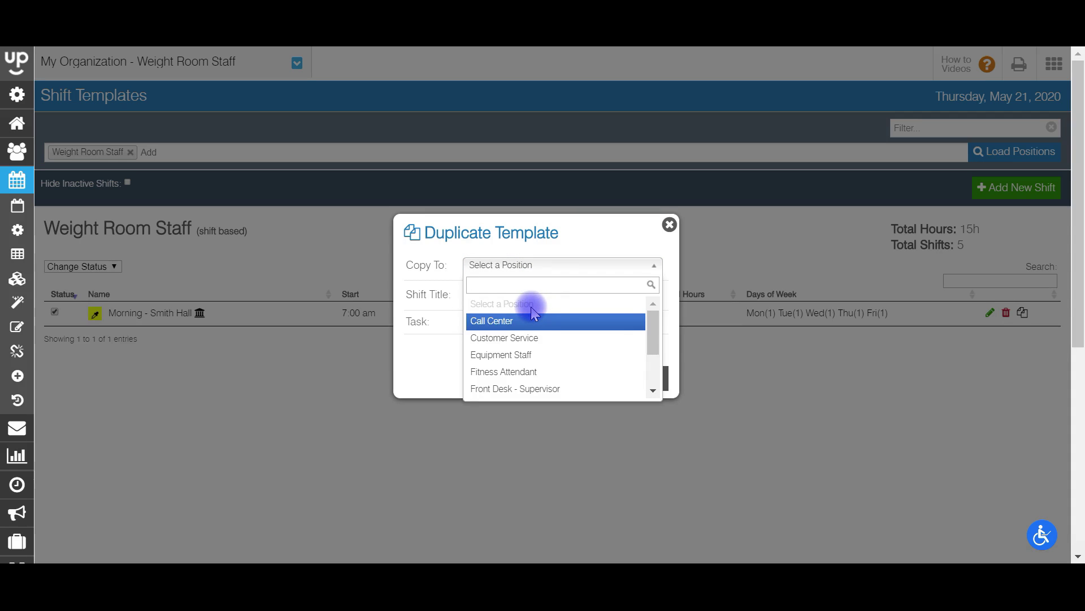
{"action": "left_click_drag", "start_coordinate": [648, 323], "coordinate": [653, 380]}
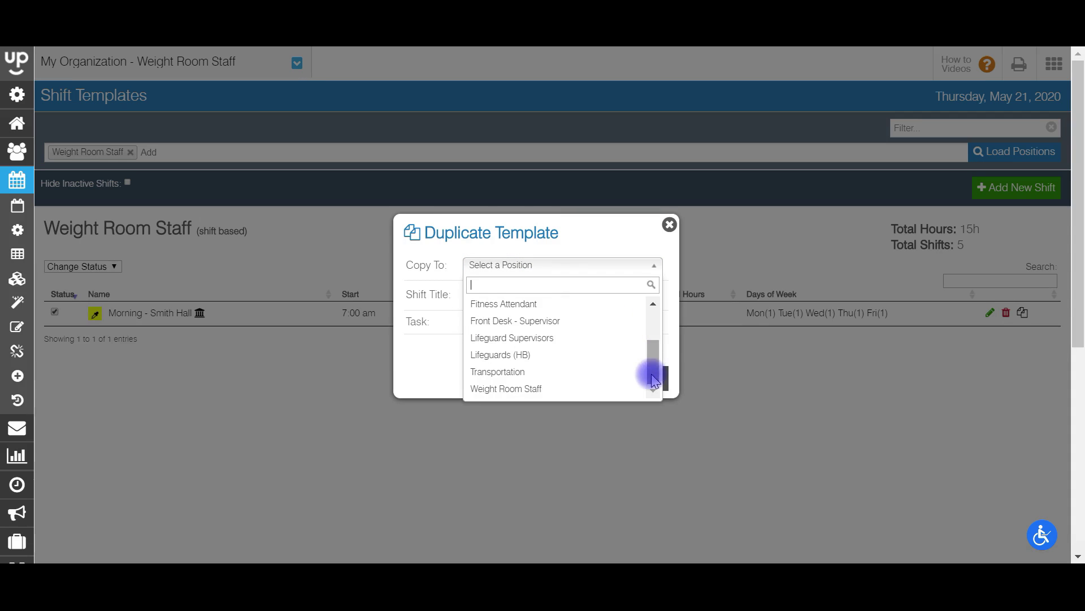
{"action": "left_click", "coordinate": [543, 389]}
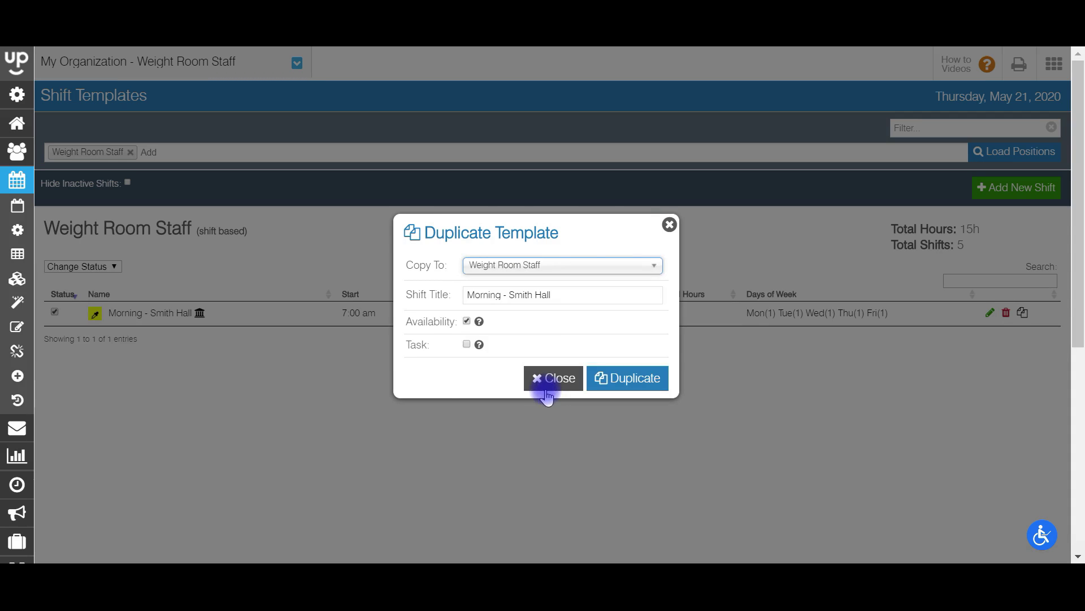
Title the copy "Mid-Shift - Smith Hall" and create the duplicate with availability included
{"action": "left_click", "coordinate": [501, 294]}
{"action": "key", "text": "BackSpace"}
{"action": "key", "text": "BackSpace"}
{"action": "key", "text": "BackSpace"}
{"action": "key", "text": "BackSpace"}
{"action": "key", "text": "BackSpace"}
{"action": "key", "text": "BackSpace"}
{"action": "type", "text": "id"}
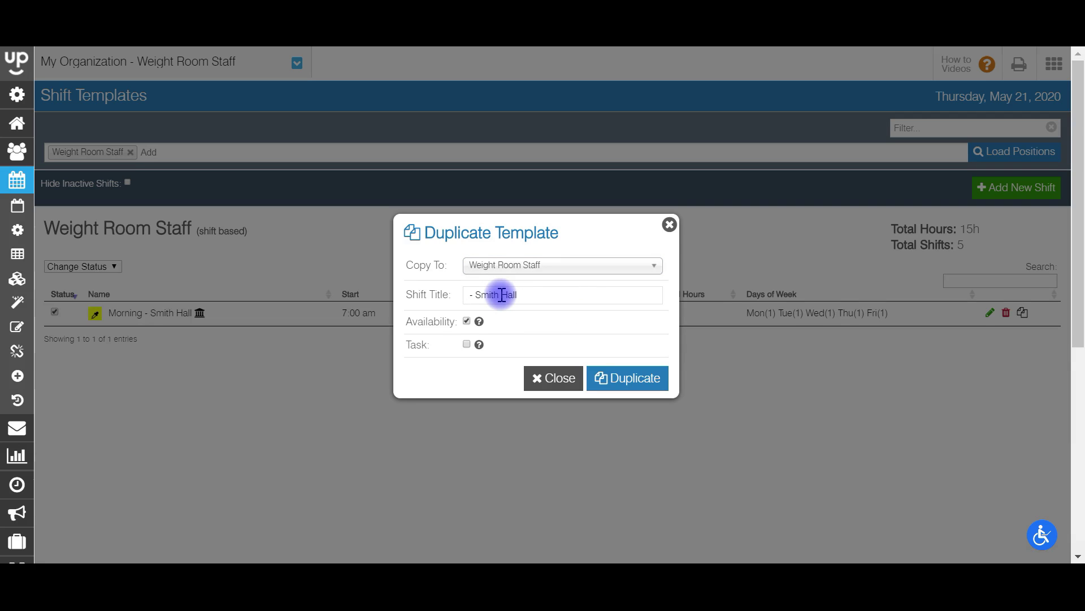
{"action": "type", "text": "-Shift"}
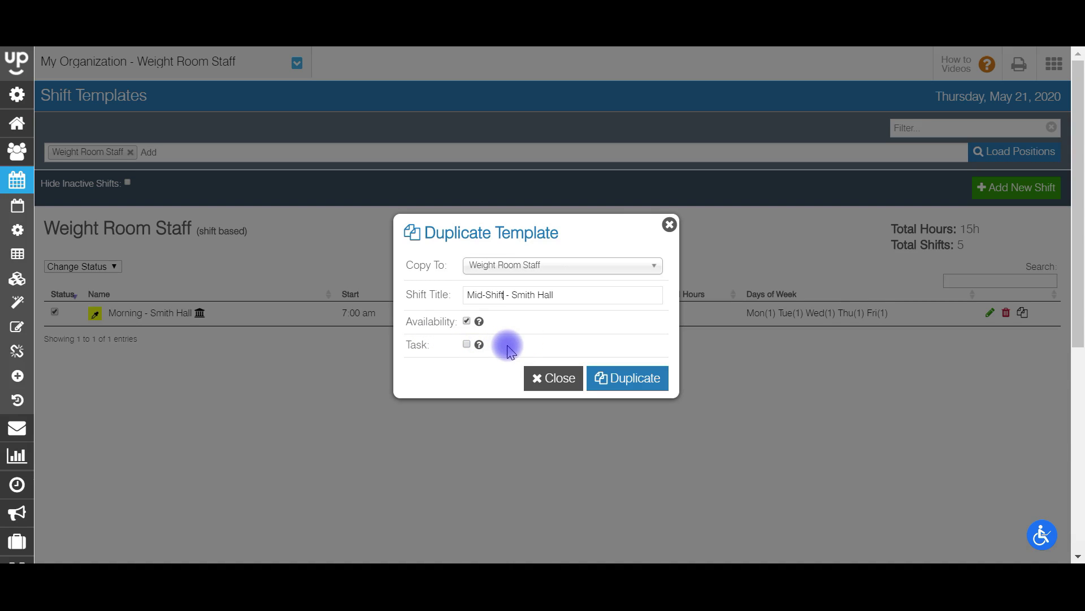
{"action": "left_click", "coordinate": [633, 377]}
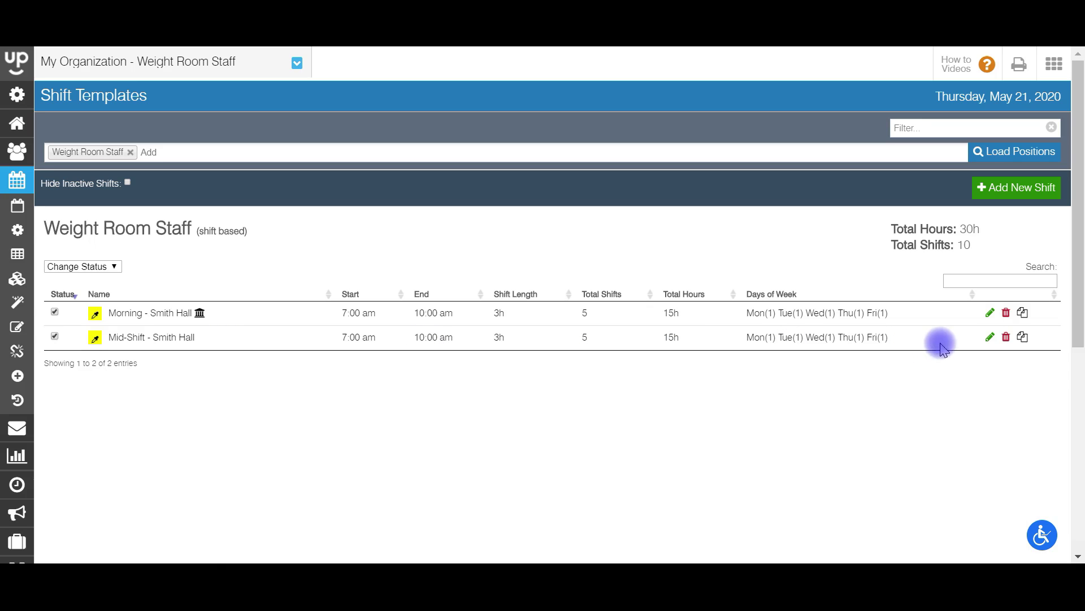
Change the Mid-Shift - Smith Hall template's shift time to start at 10:00 am and end at 1:00 pm
{"action": "left_click", "coordinate": [990, 337]}
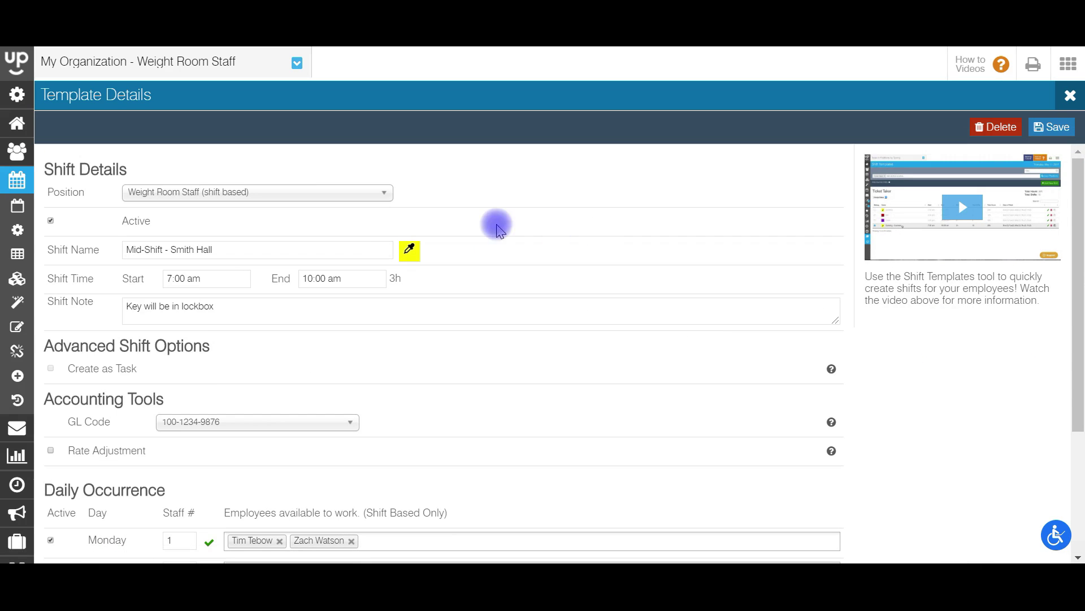
{"action": "left_click", "coordinate": [213, 277]}
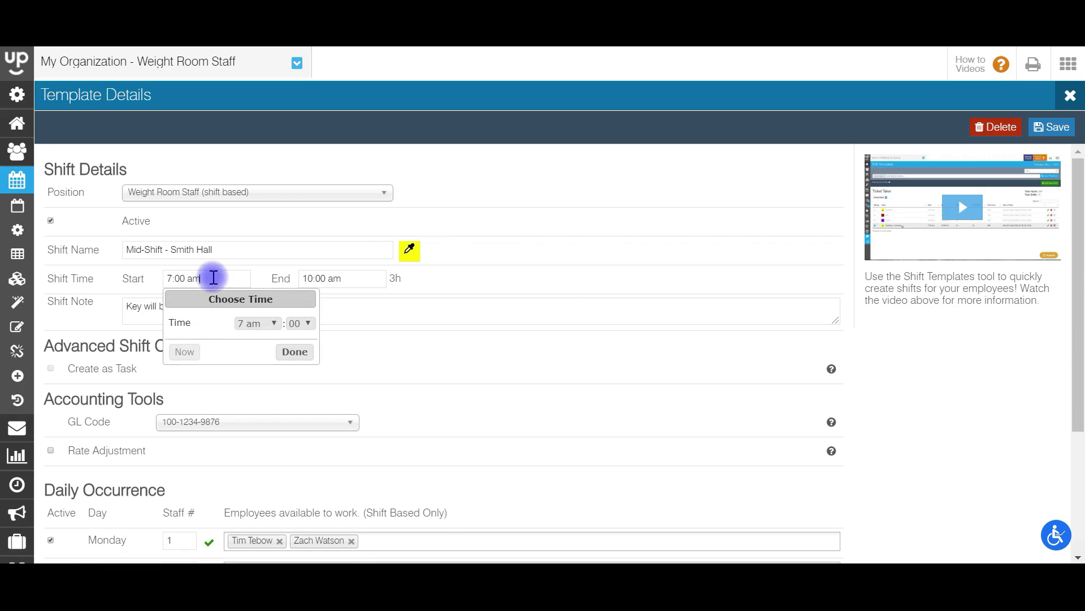
{"action": "left_click", "coordinate": [257, 323]}
{"action": "left_click", "coordinate": [250, 452]}
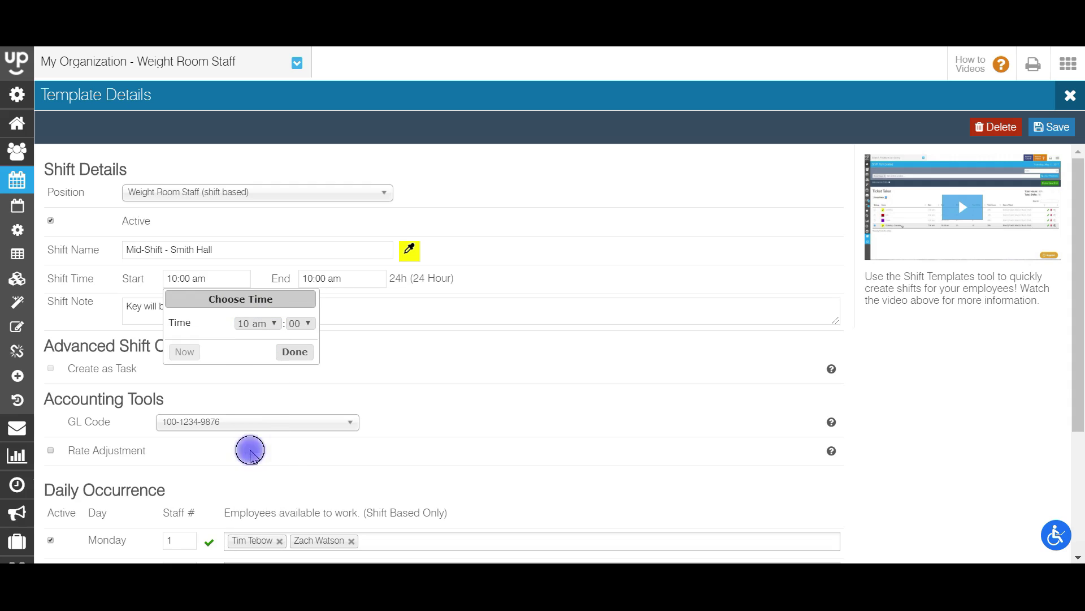
{"action": "left_click", "coordinate": [340, 277]}
{"action": "left_click", "coordinate": [406, 325]}
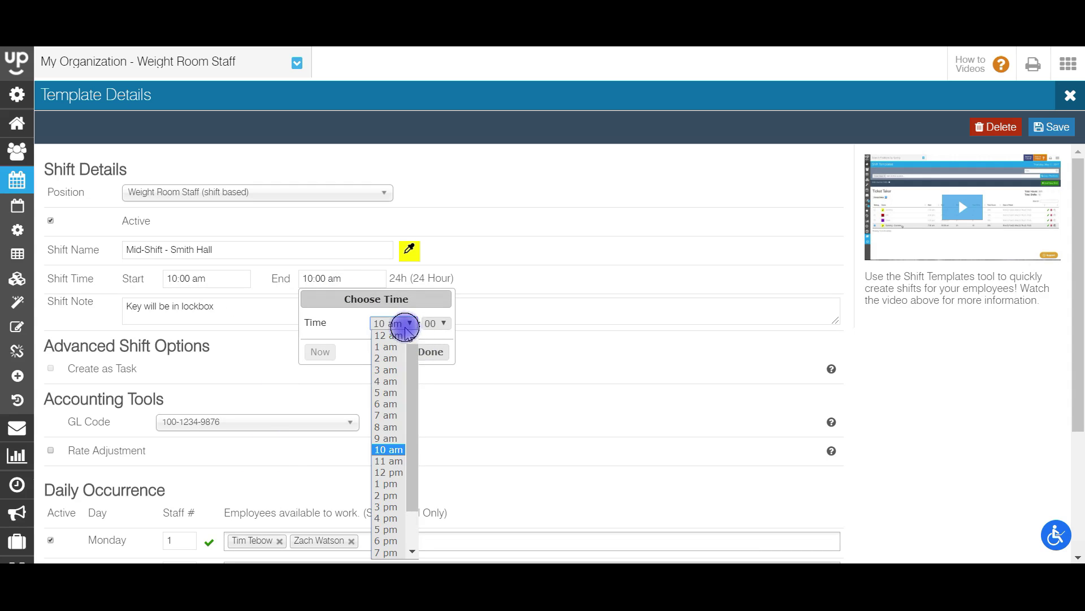
{"action": "left_click", "coordinate": [381, 484]}
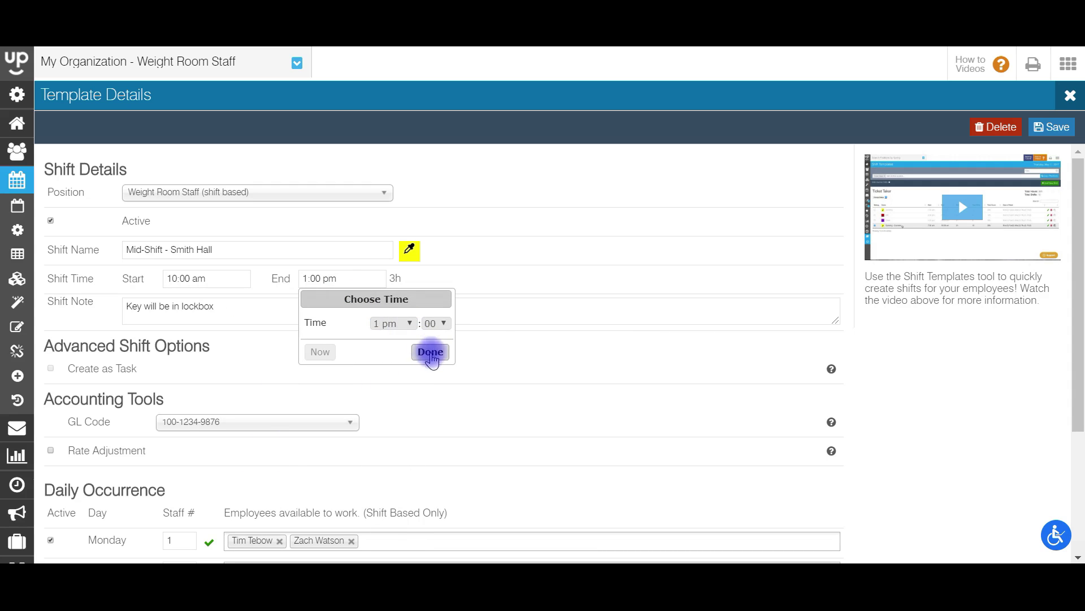
{"action": "left_click", "coordinate": [430, 352]}
Save the Mid-Shift - Smith Hall template, choosing to leave its future scheduled shifts as is
{"action": "left_click_drag", "start_coordinate": [1078, 334], "coordinate": [1080, 456]}
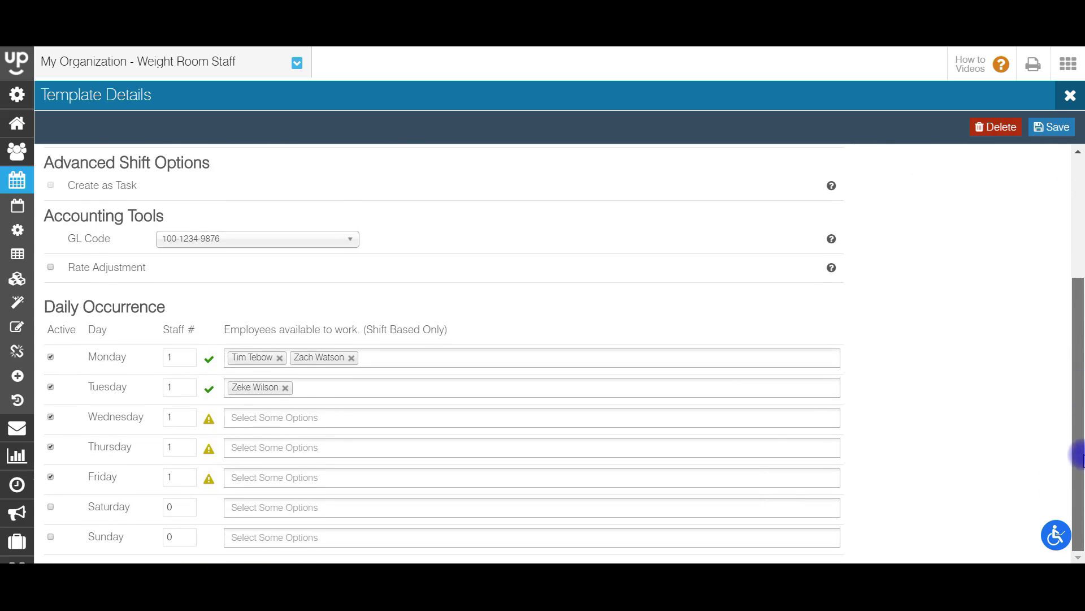
{"action": "left_click_drag", "start_coordinate": [1080, 383], "coordinate": [1080, 242]}
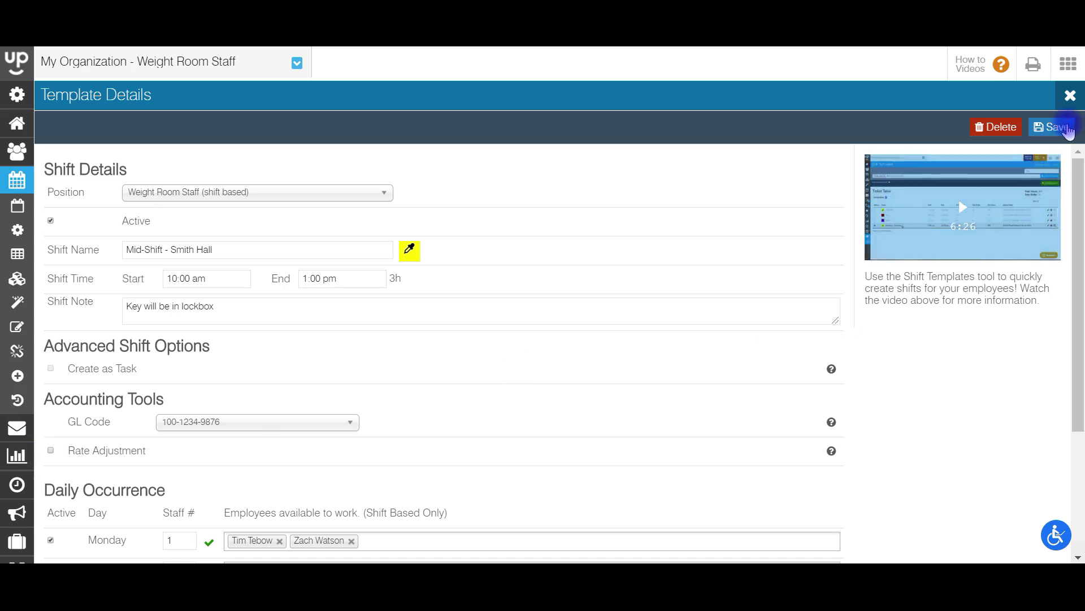
{"action": "left_click", "coordinate": [1053, 128]}
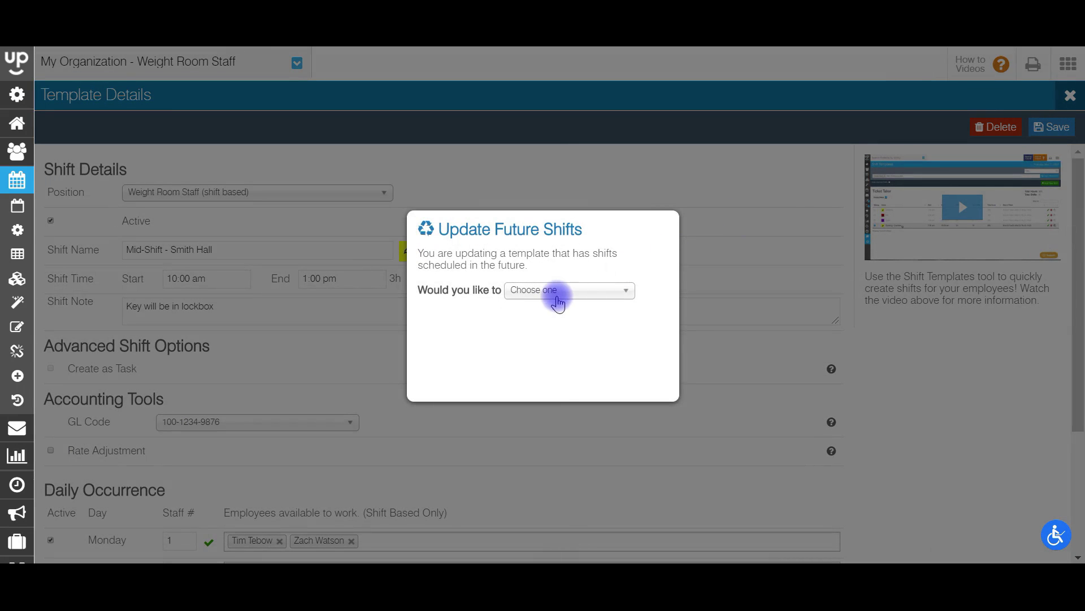
{"action": "left_click", "coordinate": [556, 292]}
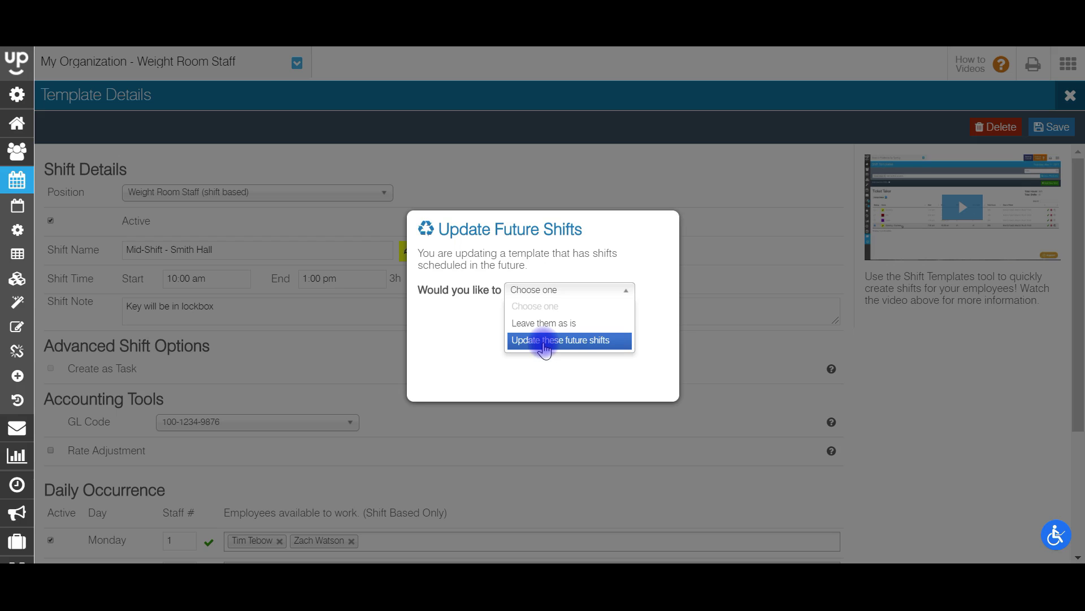
{"action": "left_click", "coordinate": [542, 324]}
{"action": "left_click", "coordinate": [636, 383]}
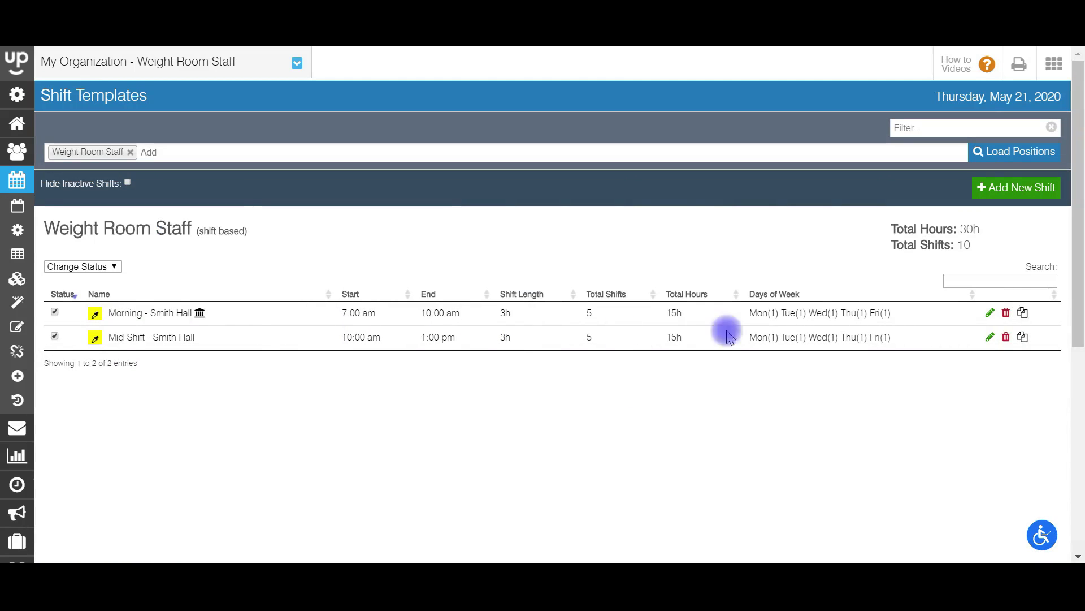
Add Equipment Staff and Front Desk - Supervisor to the selected positions and load their shift templates alongside Weight Room Staff
{"action": "left_click", "coordinate": [274, 148]}
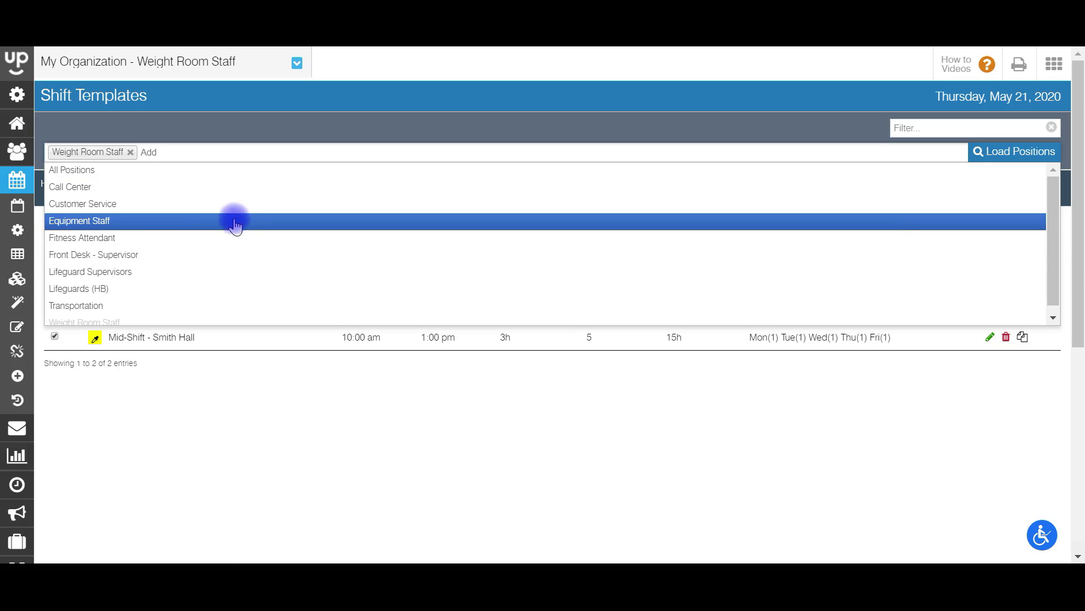
{"action": "left_click", "coordinate": [235, 225]}
{"action": "left_click", "coordinate": [268, 153]}
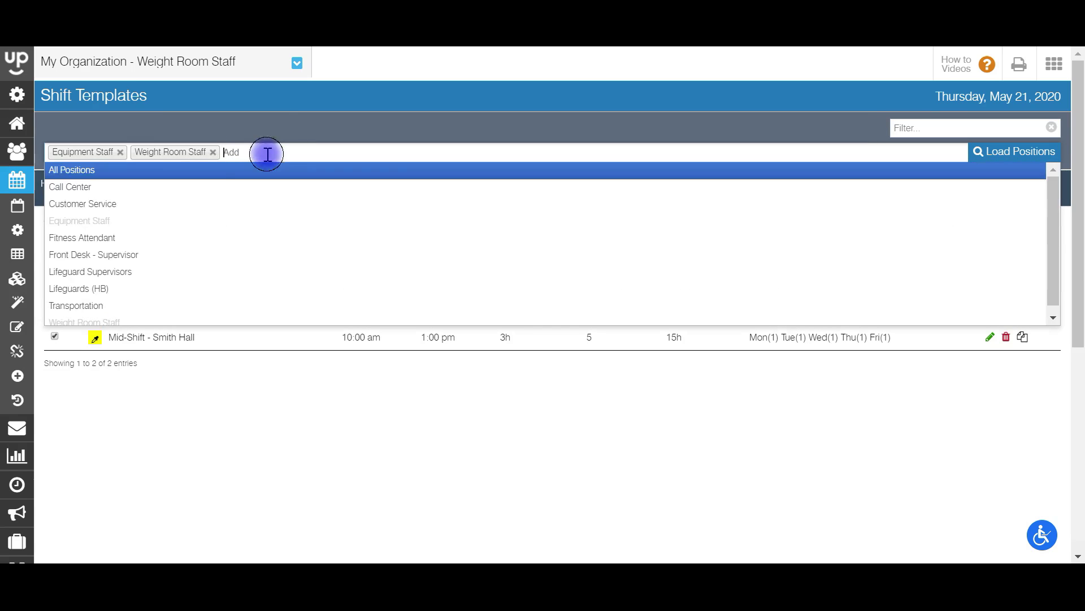
{"action": "left_click", "coordinate": [158, 253]}
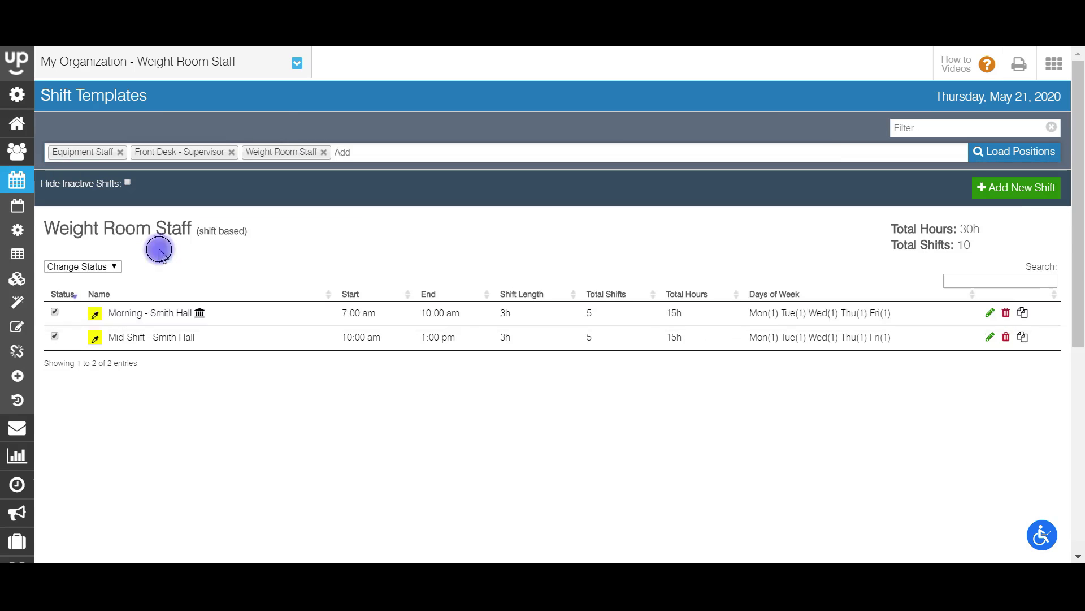
{"action": "left_click", "coordinate": [1016, 161]}
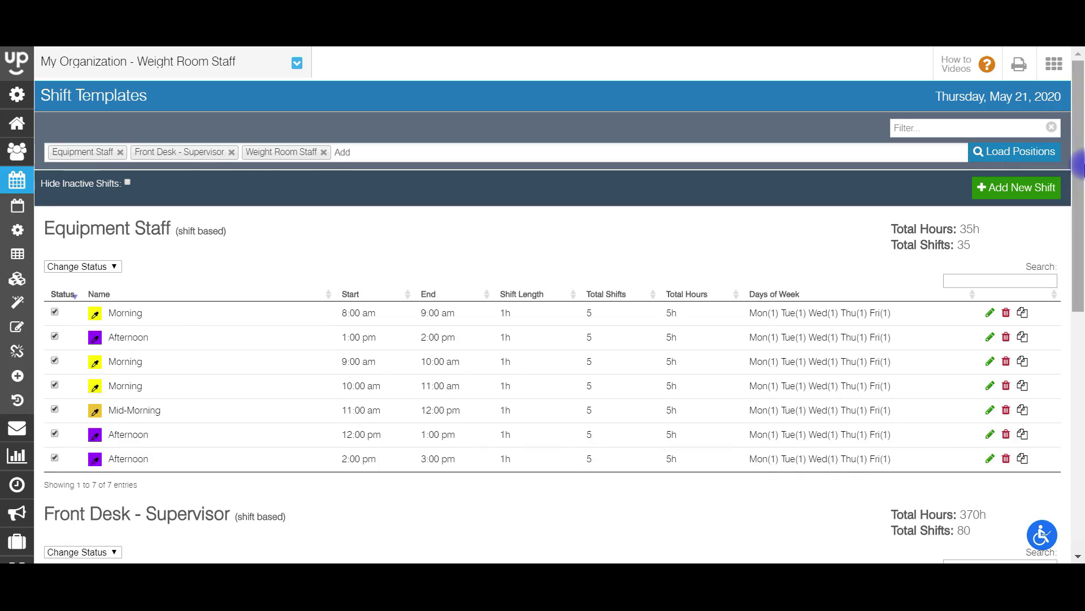
Sort the Equipment Staff and Front Desk - Supervisor shift templates by start time in ascending order
{"action": "left_click_drag", "start_coordinate": [1079, 176], "coordinate": [1080, 218]}
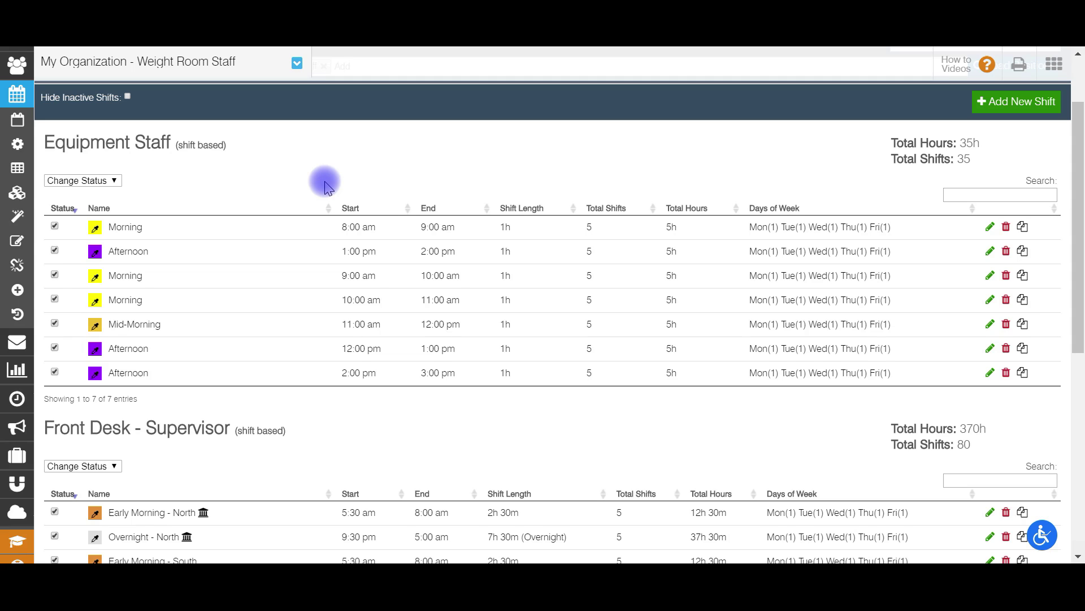
{"action": "left_click", "coordinate": [361, 209]}
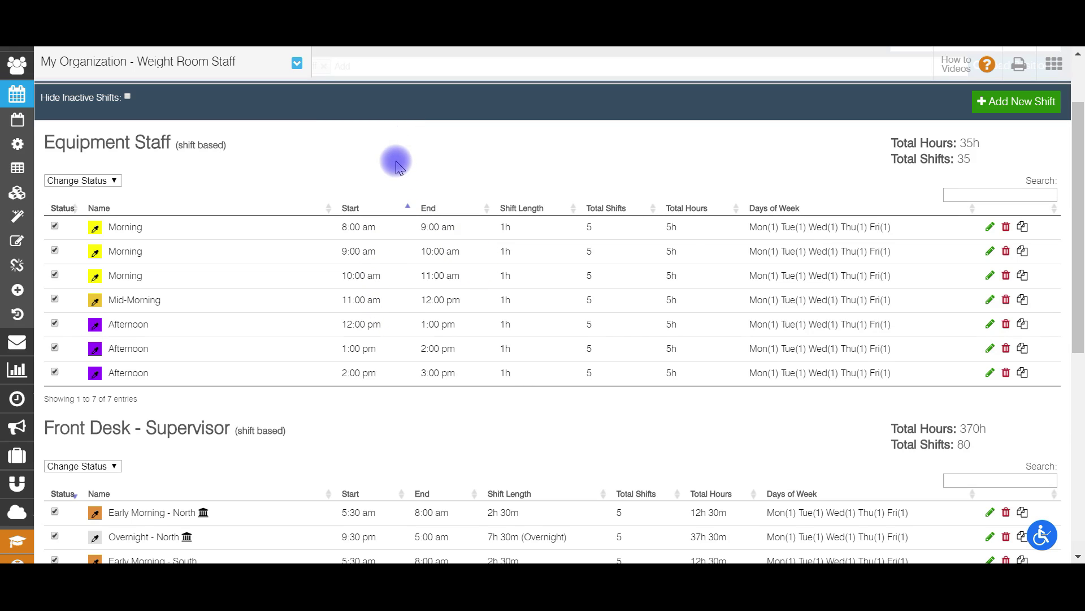
{"action": "left_click_drag", "start_coordinate": [1077, 181], "coordinate": [1079, 330]}
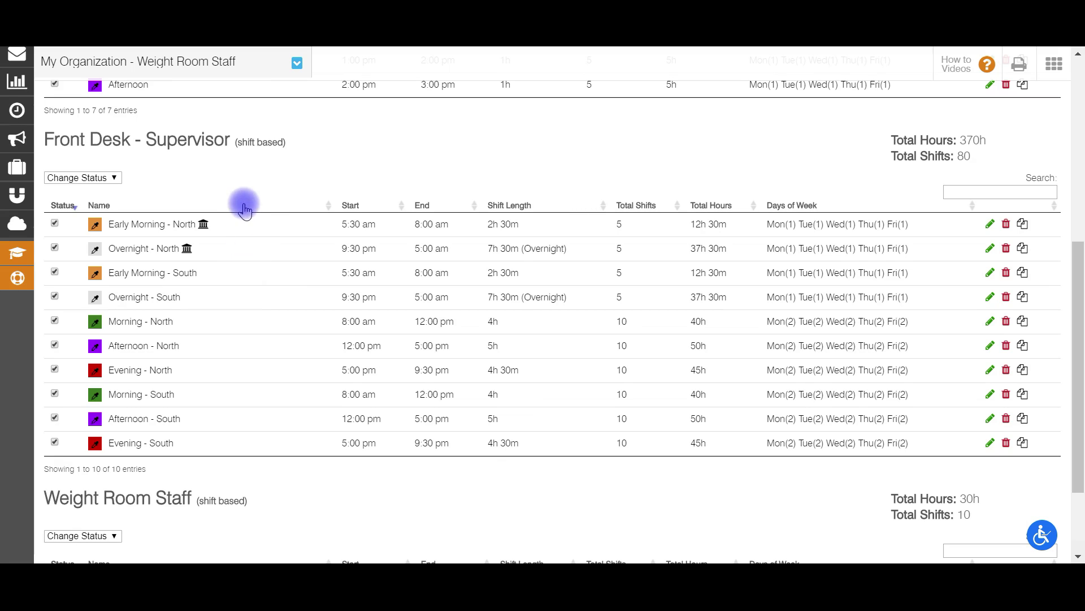
{"action": "left_click", "coordinate": [370, 205]}
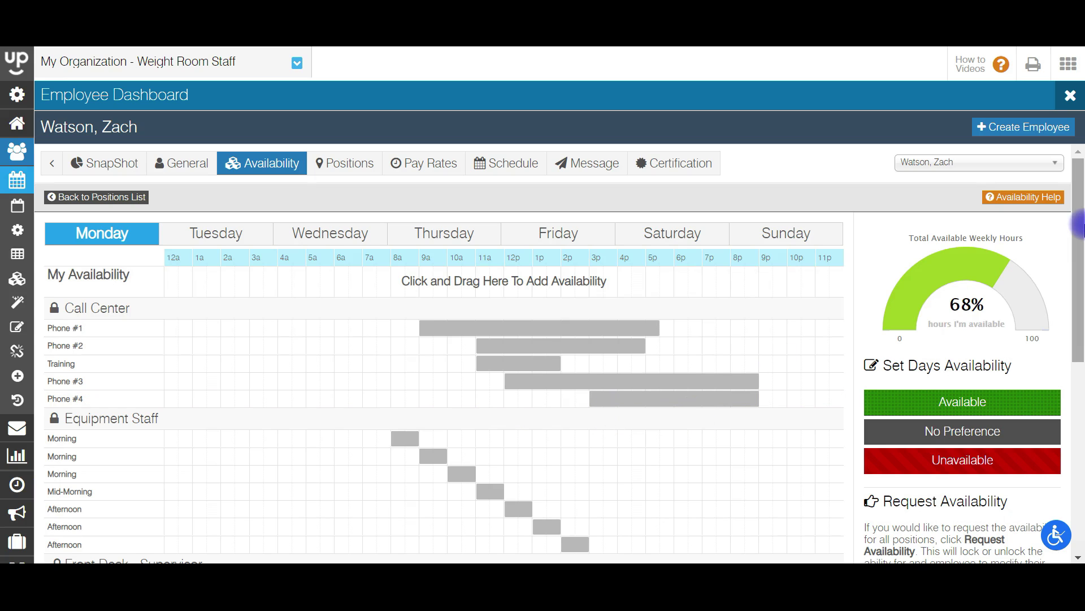
Mark the employee as available for the Weight Room Staff Mid-Shift - Smith Hall shift on Monday
{"action": "left_click_drag", "start_coordinate": [1077, 227], "coordinate": [1079, 371]}
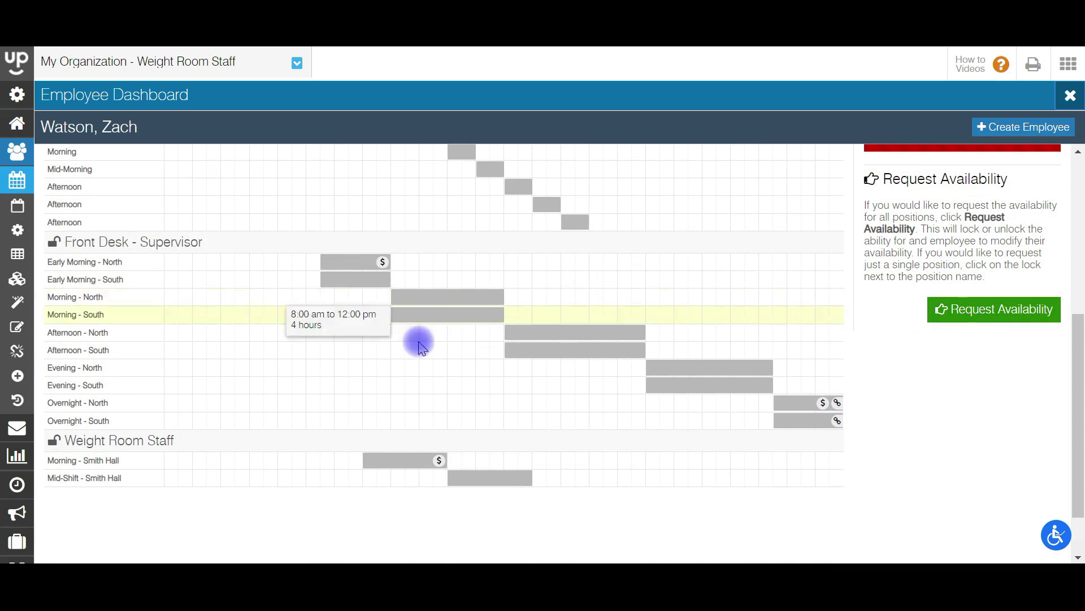
{"action": "mouse_move", "coordinate": [333, 265]}
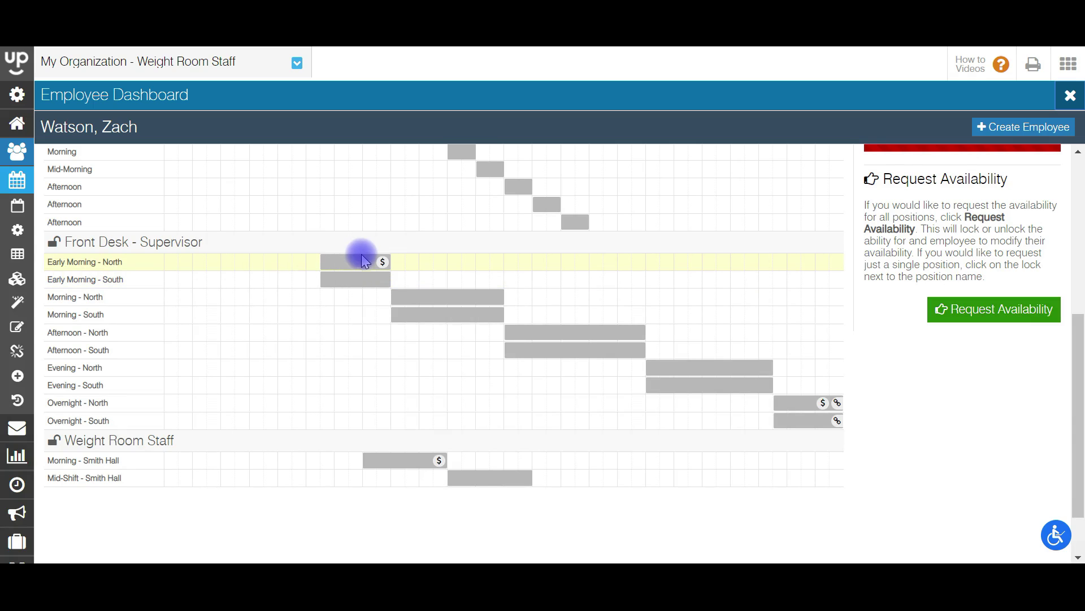
{"action": "mouse_move", "coordinate": [438, 309]}
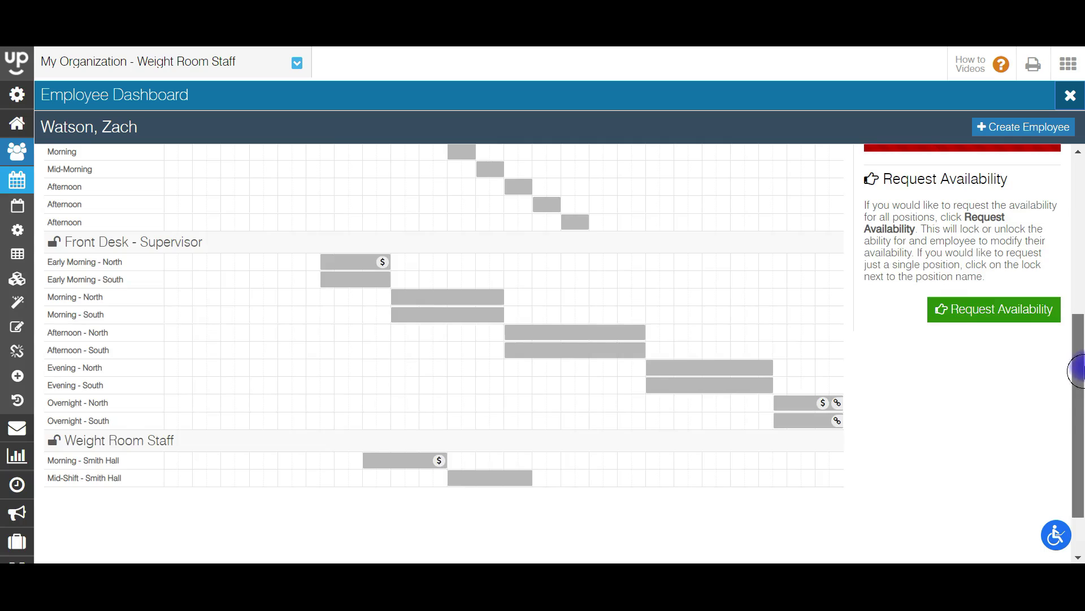
{"action": "left_click_drag", "start_coordinate": [1078, 364], "coordinate": [1081, 322]}
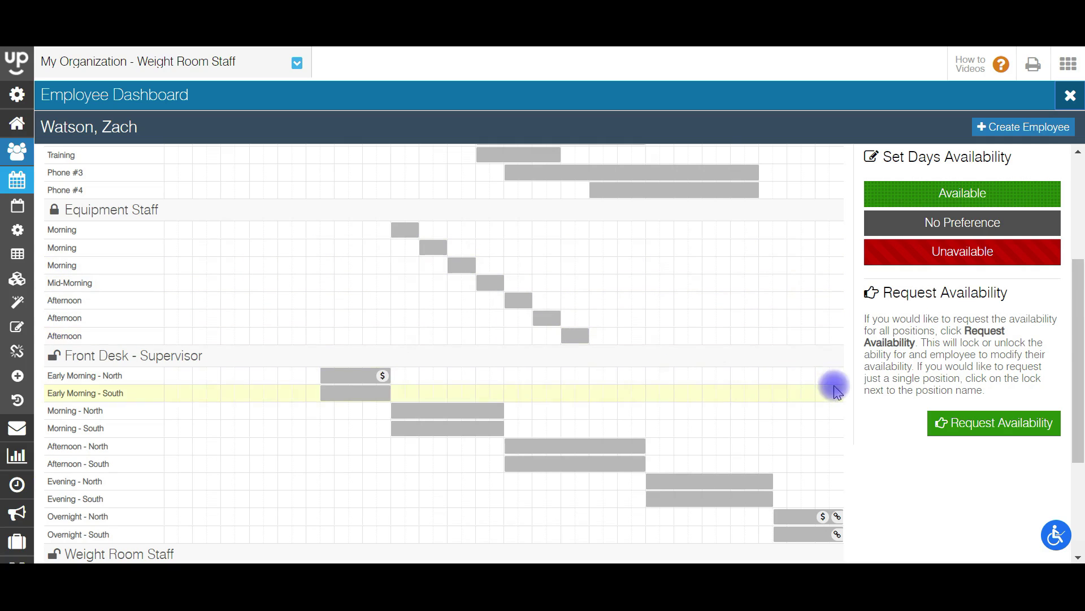
{"action": "scroll", "coordinate": [1080, 384], "scroll_direction": "down", "scroll_amount": 2}
{"action": "left_click_drag", "start_coordinate": [1080, 385], "coordinate": [1078, 436]}
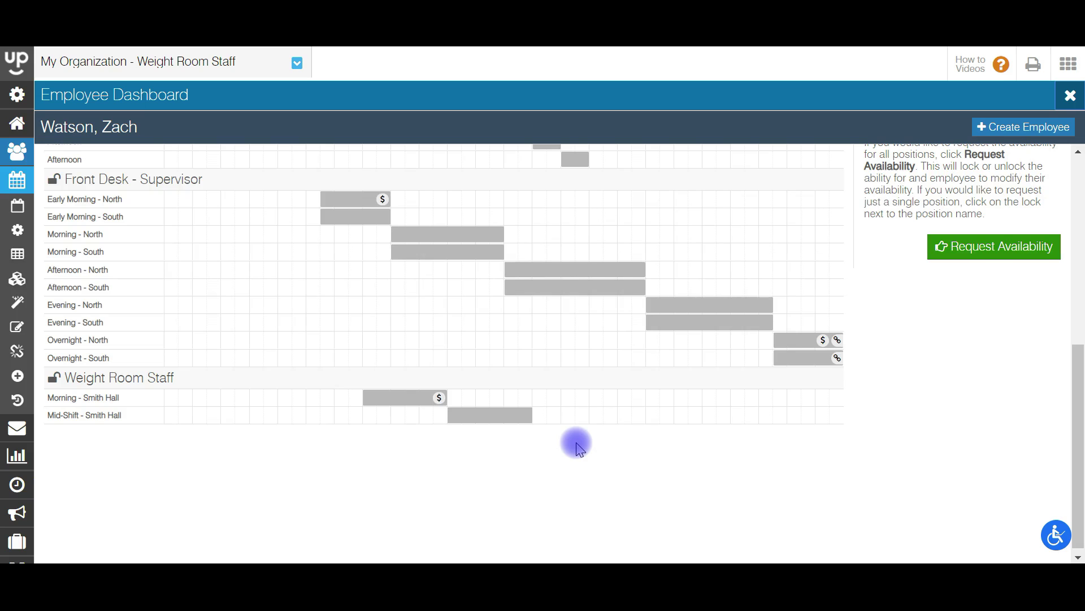
{"action": "left_click", "coordinate": [473, 416]}
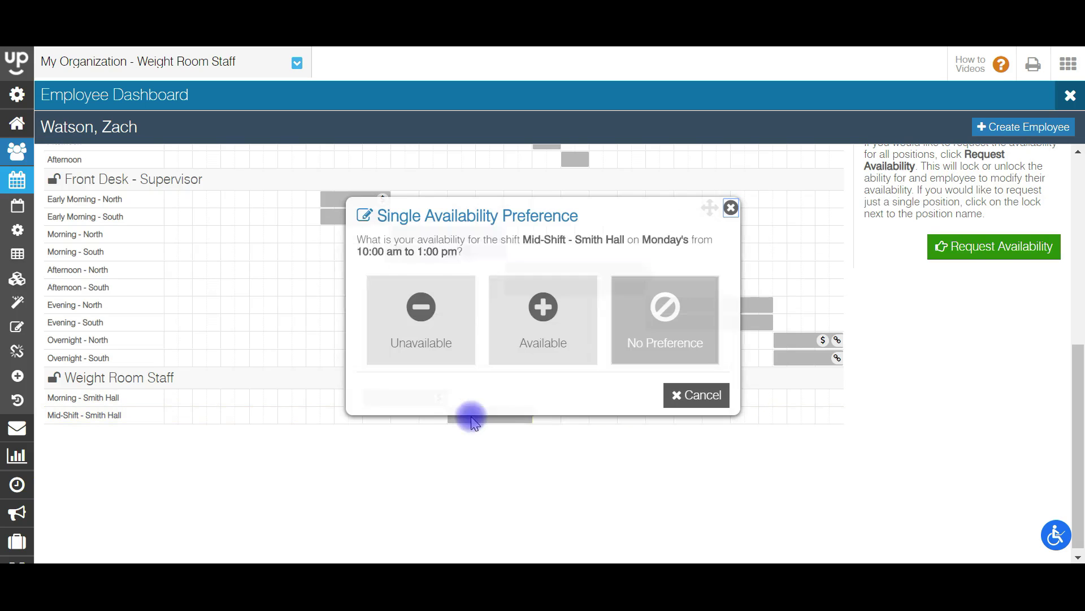
{"action": "left_click", "coordinate": [542, 308]}
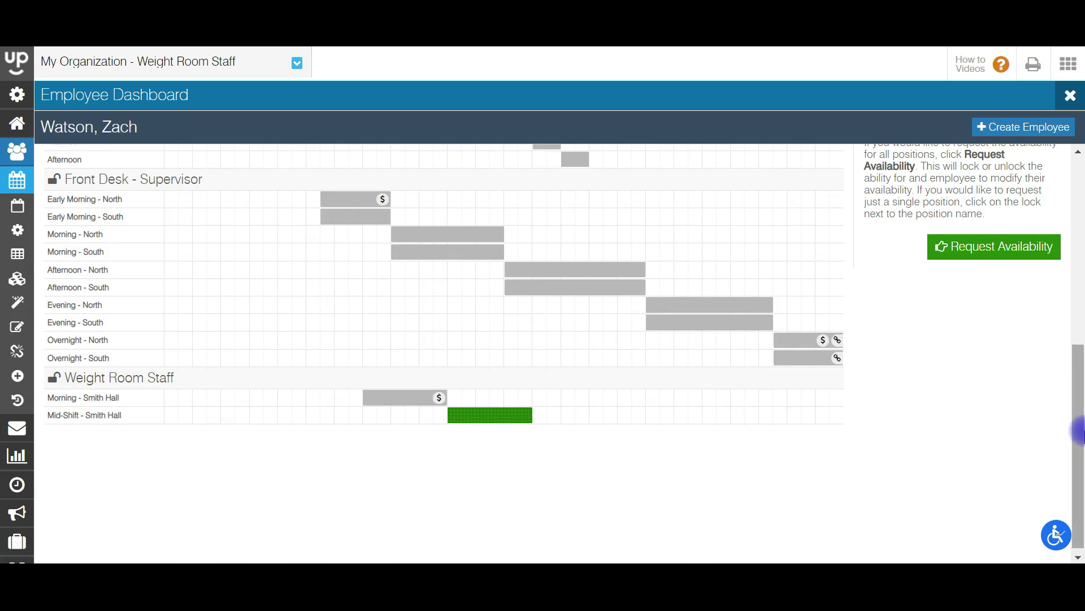
{"action": "left_click_drag", "start_coordinate": [1076, 429], "coordinate": [1076, 243]}
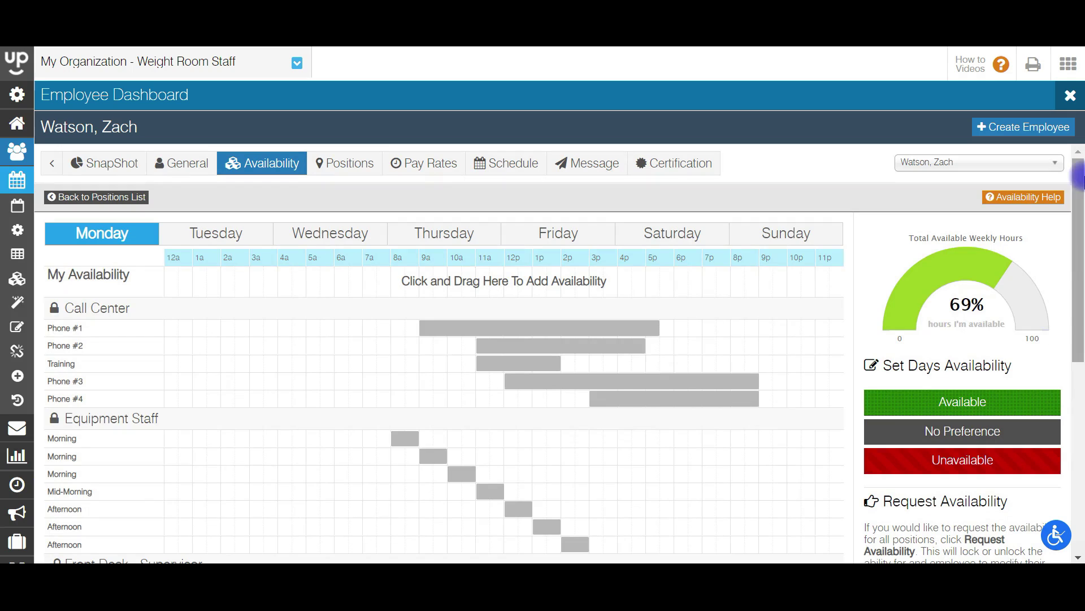